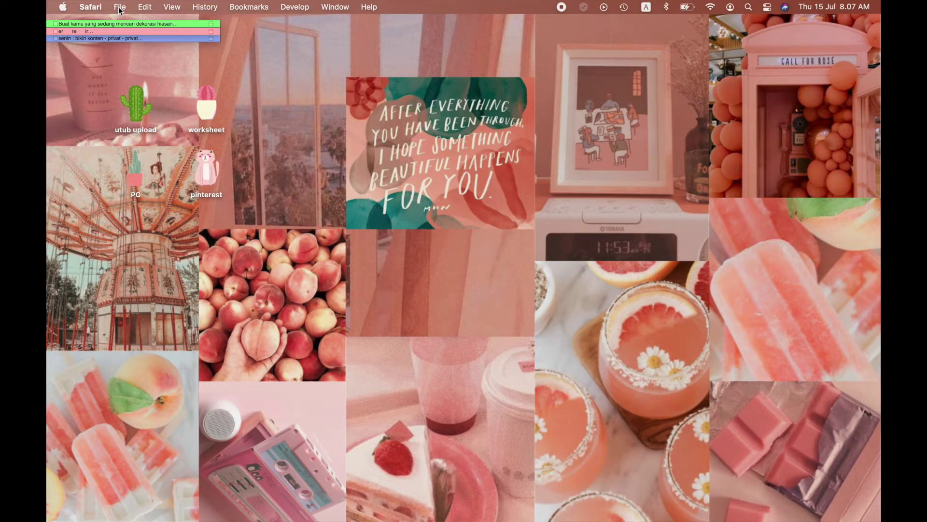
Open a new Safari window, load Canva from the favorites and make the window full screen.
click(120, 8)
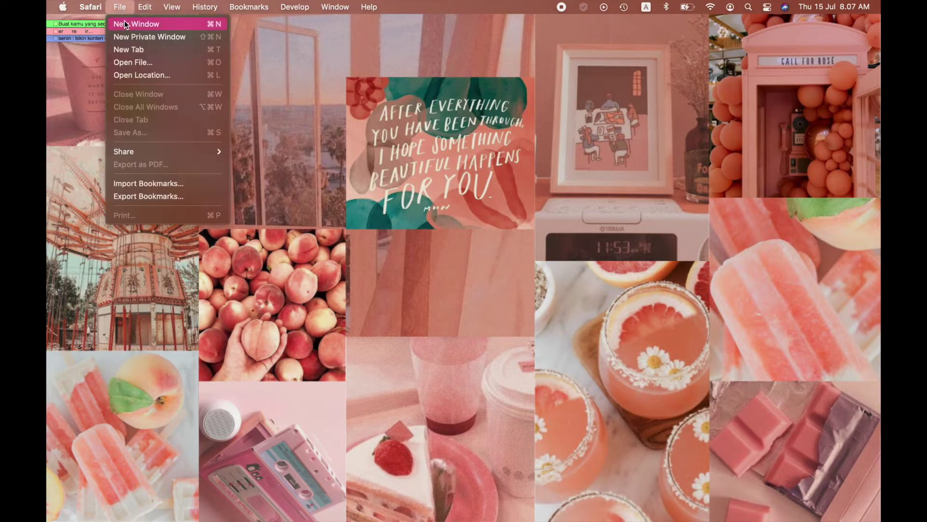
click(126, 24)
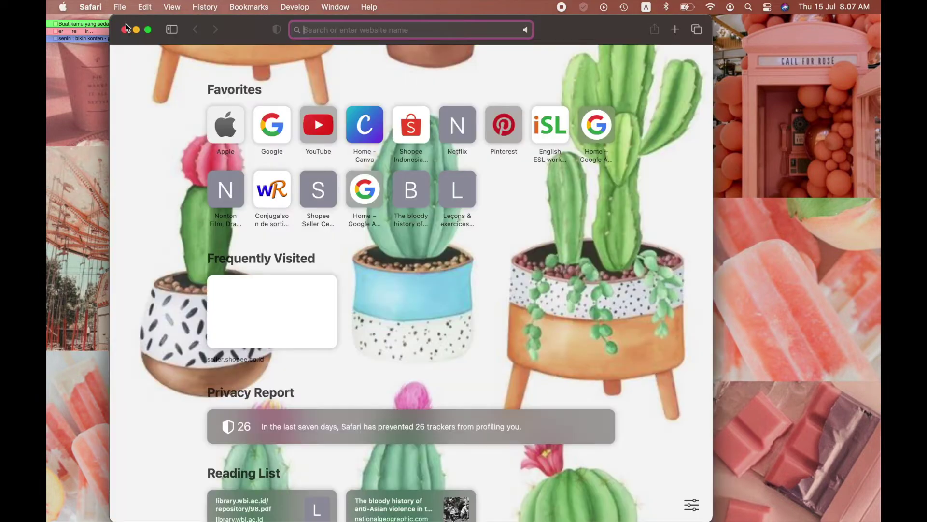
click(363, 134)
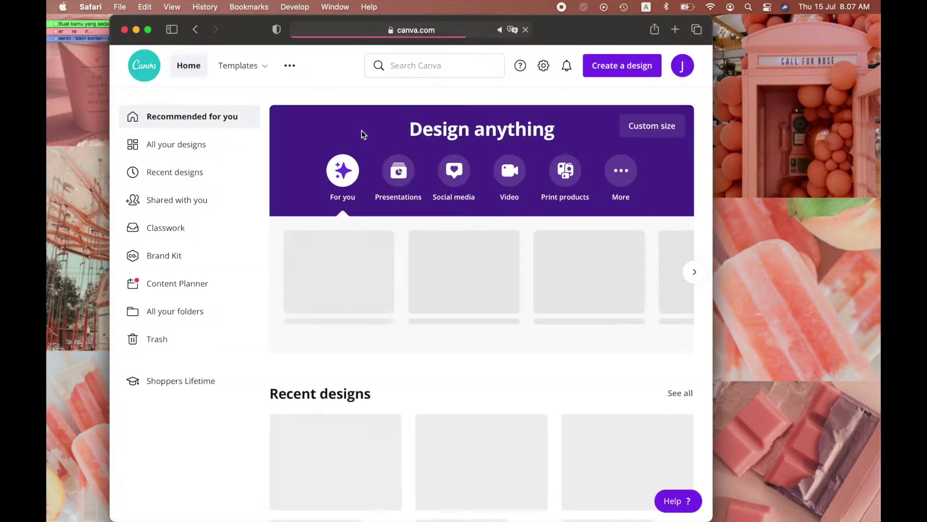
click(148, 30)
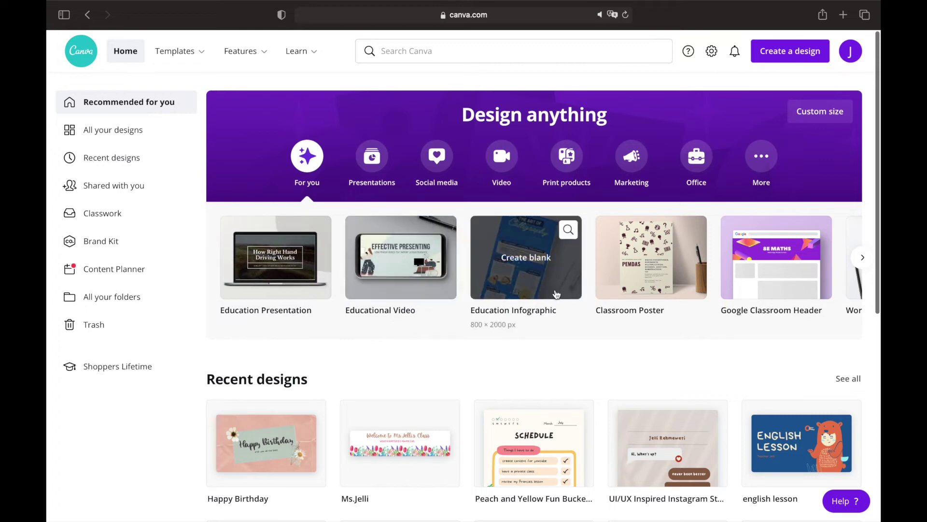
Find the Video Message type among the recommended design types and create a blank design from it.
scroll(614, 290, right, 3)
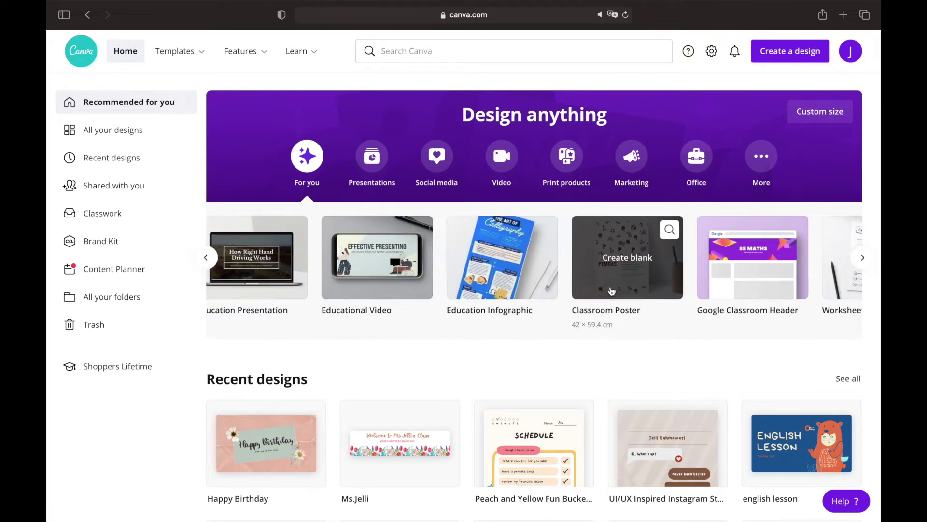
scroll(611, 290, right, 10)
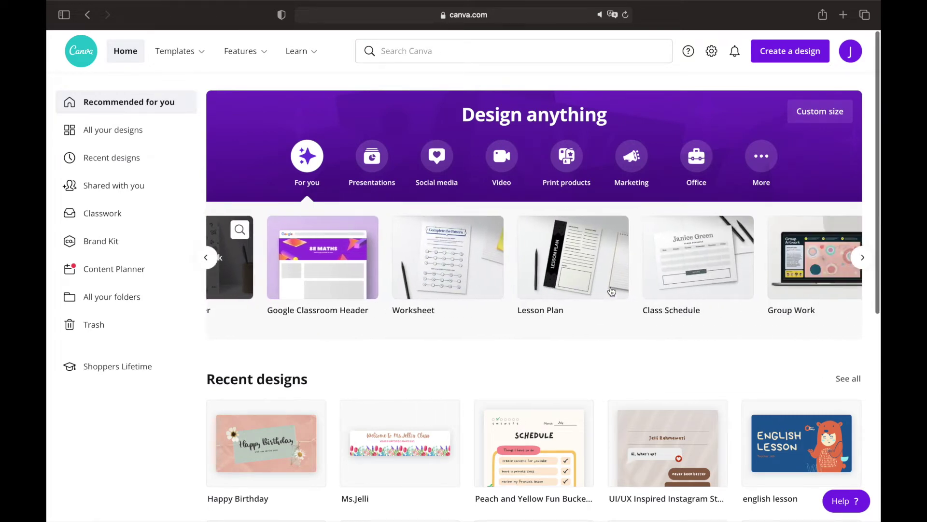
scroll(611, 290, right, 20)
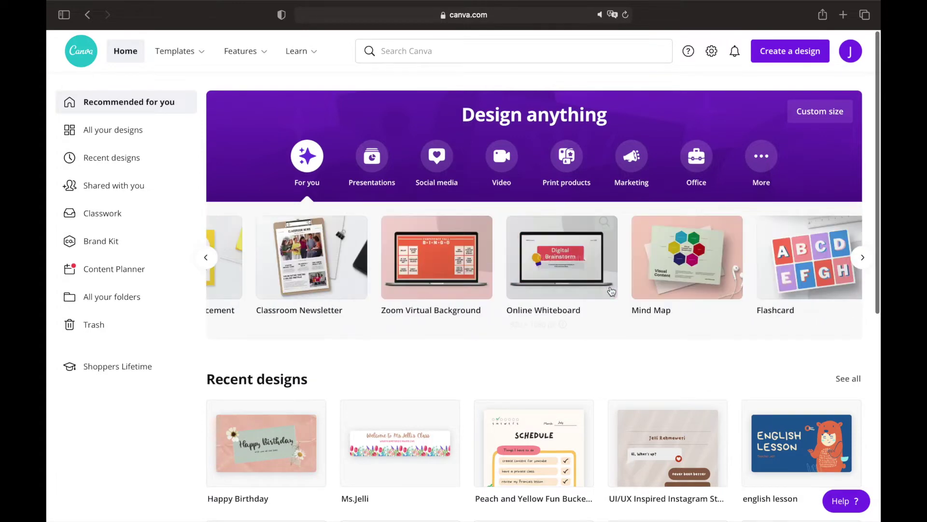
scroll(611, 290, right, 15)
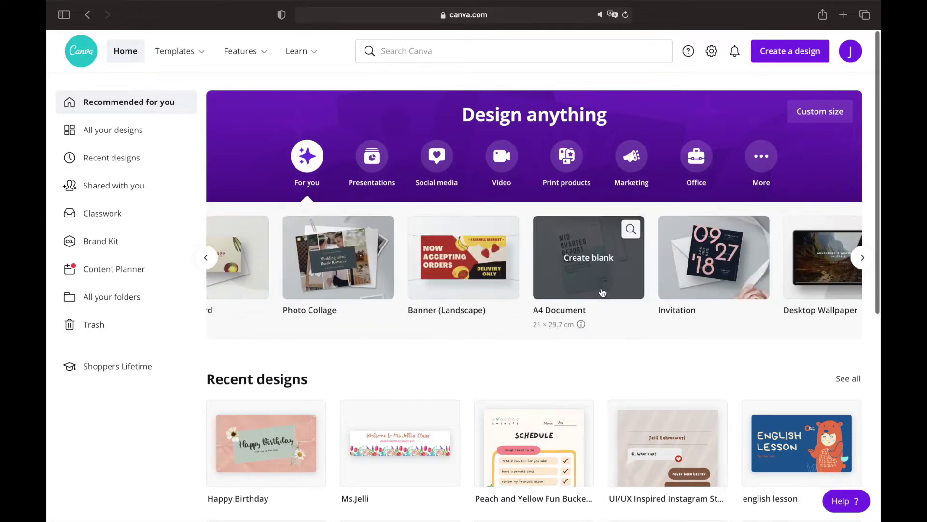
scroll(632, 302, right, 15)
scroll(631, 302, down, 1)
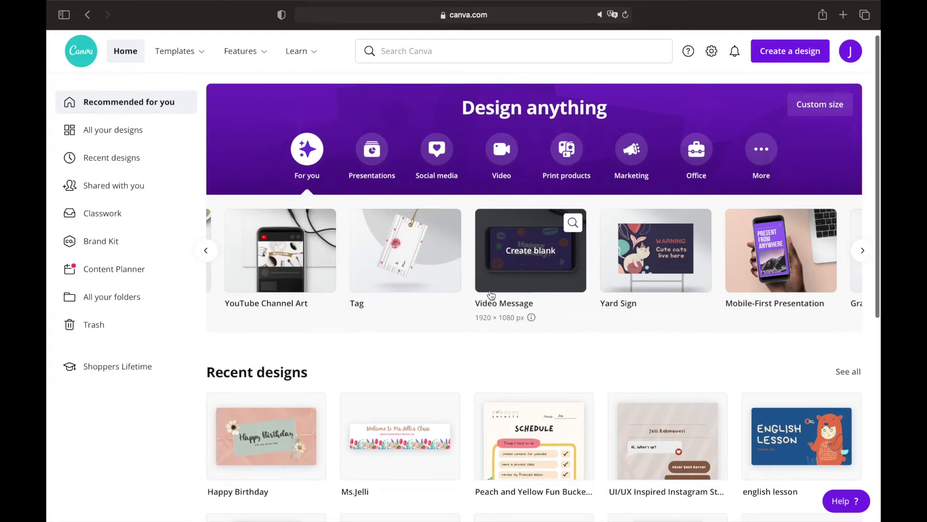
click(537, 247)
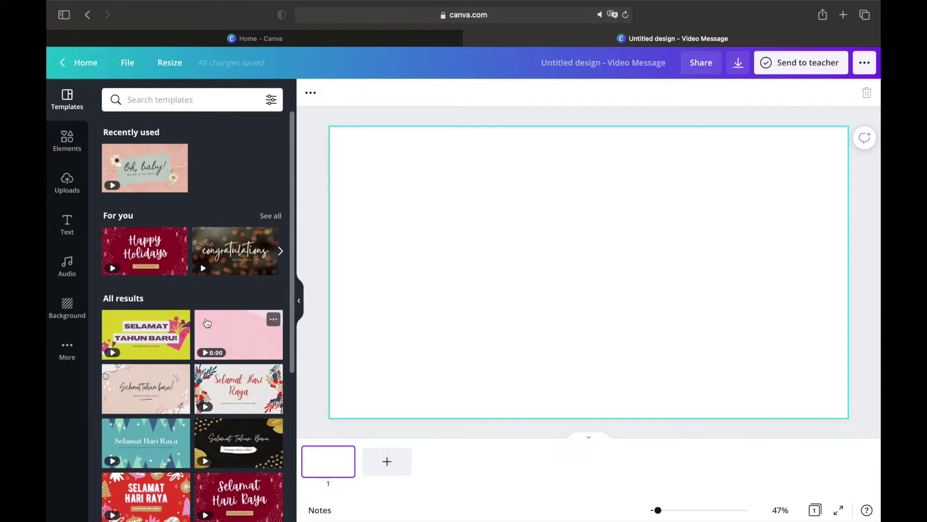
Browse the video message templates and look at the pages of the Yellow Colorful Happy Birthday Confetti template.
scroll(207, 323, down, 1)
scroll(206, 323, down, 5)
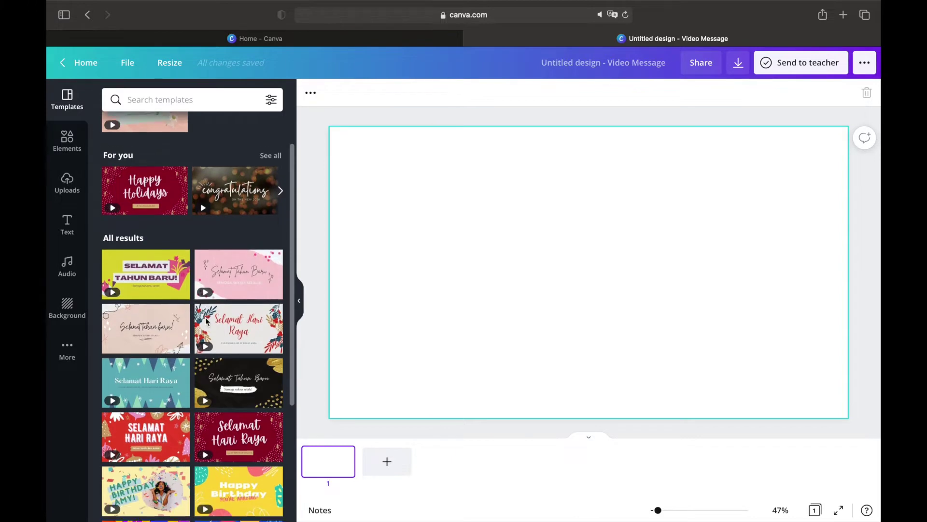
scroll(207, 322, down, 5)
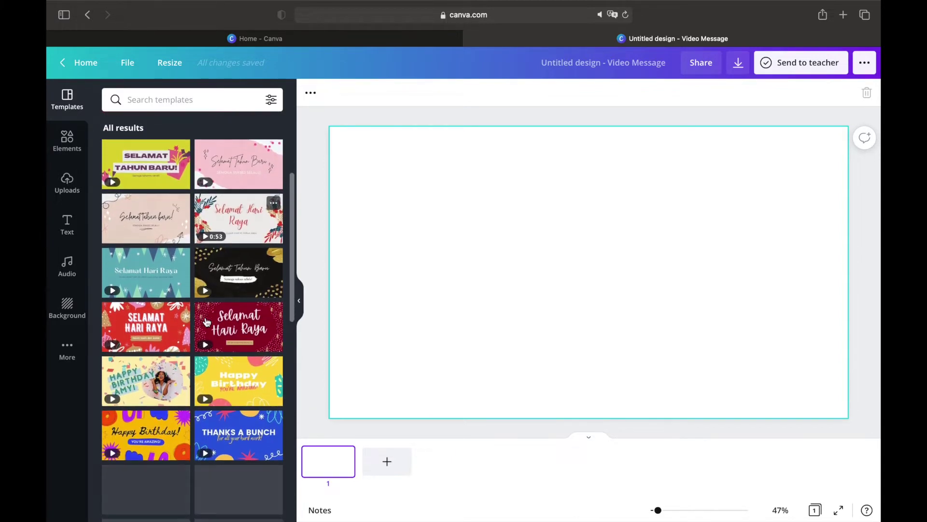
scroll(207, 322, down, 2)
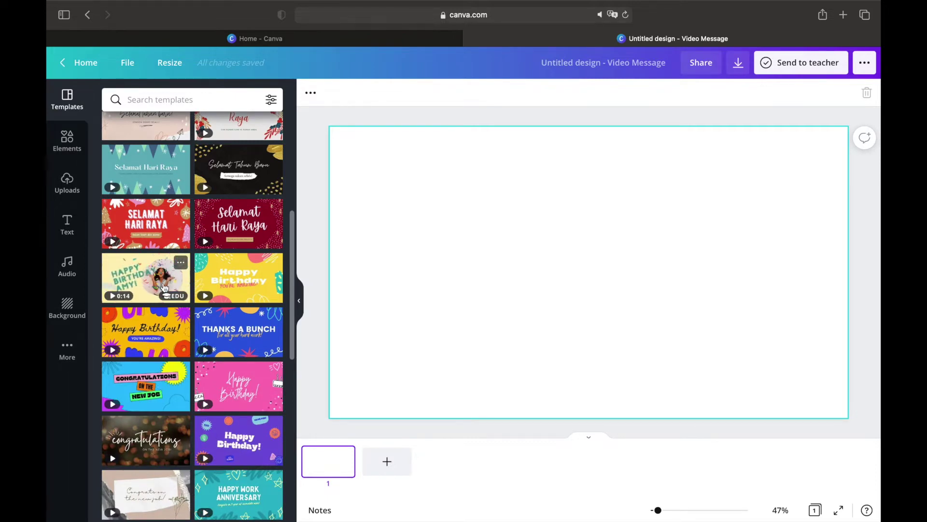
scroll(179, 366, down, 3)
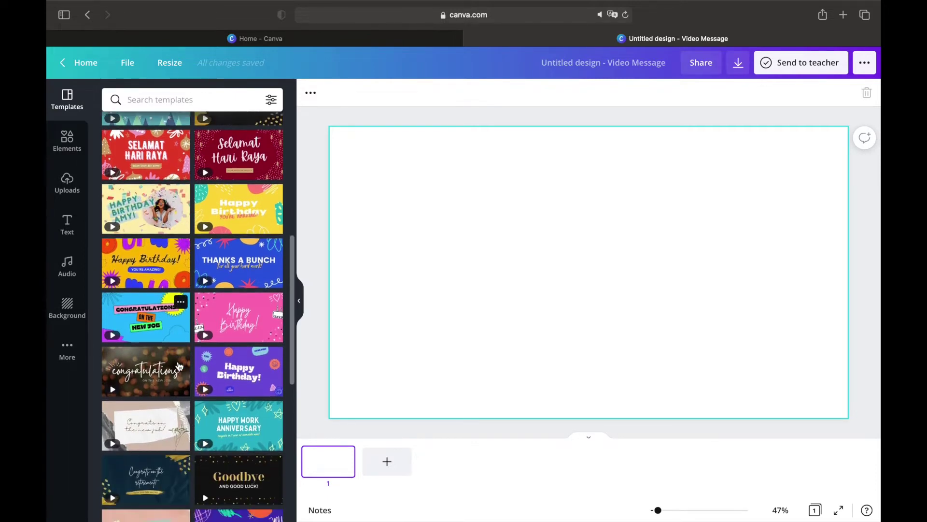
scroll(180, 365, down, 3)
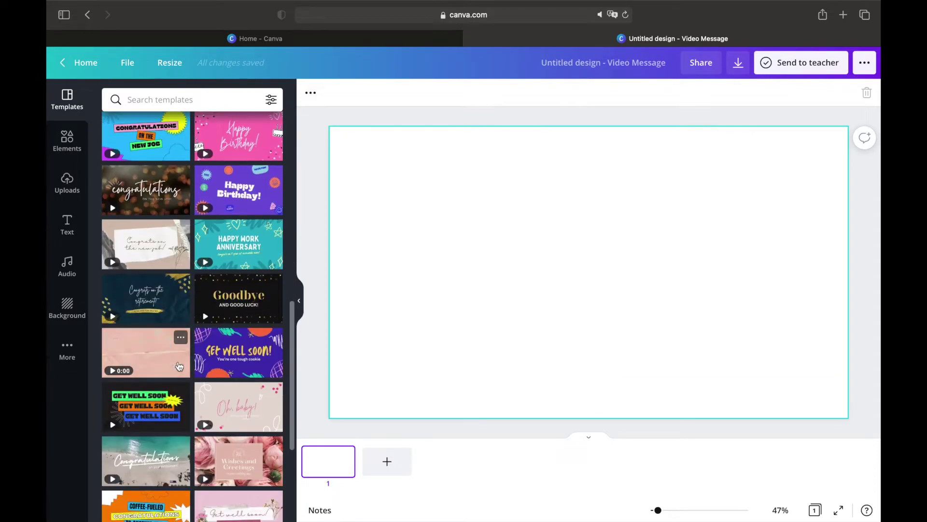
scroll(179, 366, up, 2)
scroll(179, 365, up, 4)
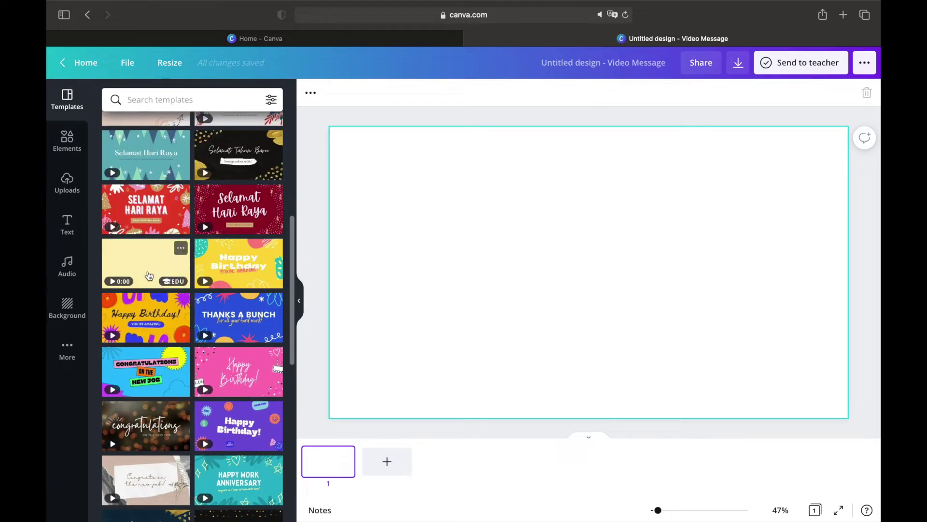
click(148, 271)
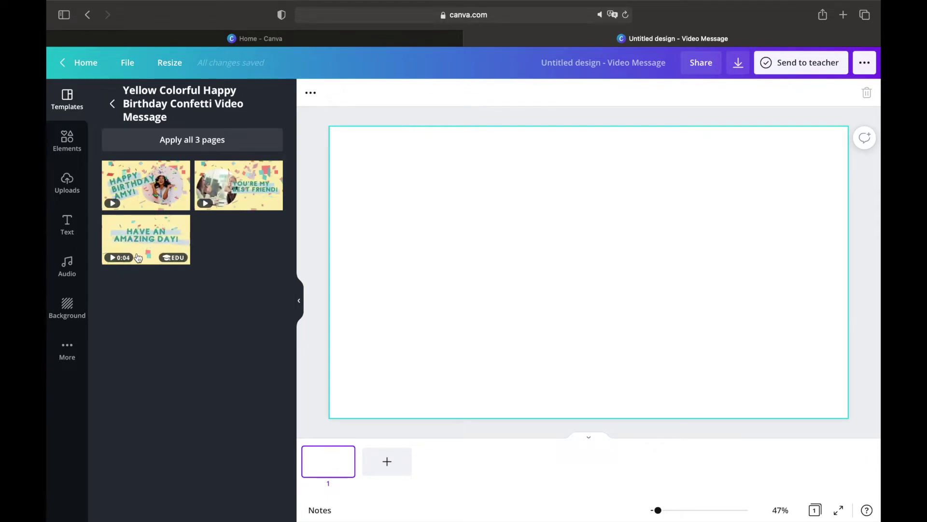
click(115, 103)
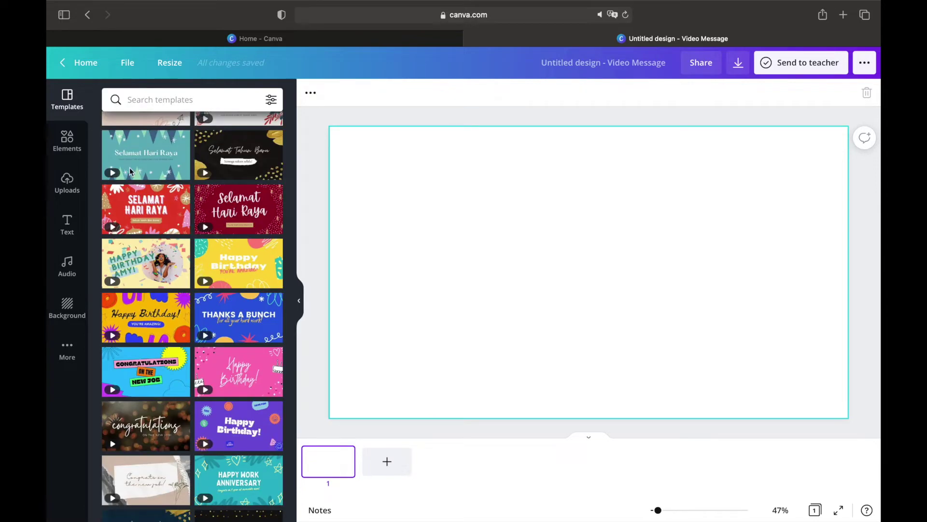
Apply the first page of the recently used Pink and Green Scrapbook Baby Share The Love template to the design.
scroll(145, 164, up, 10)
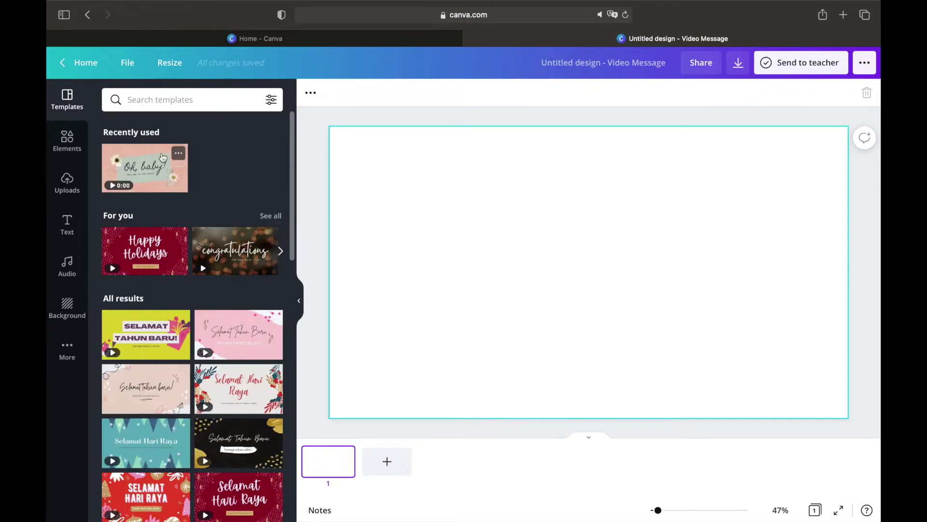
click(150, 170)
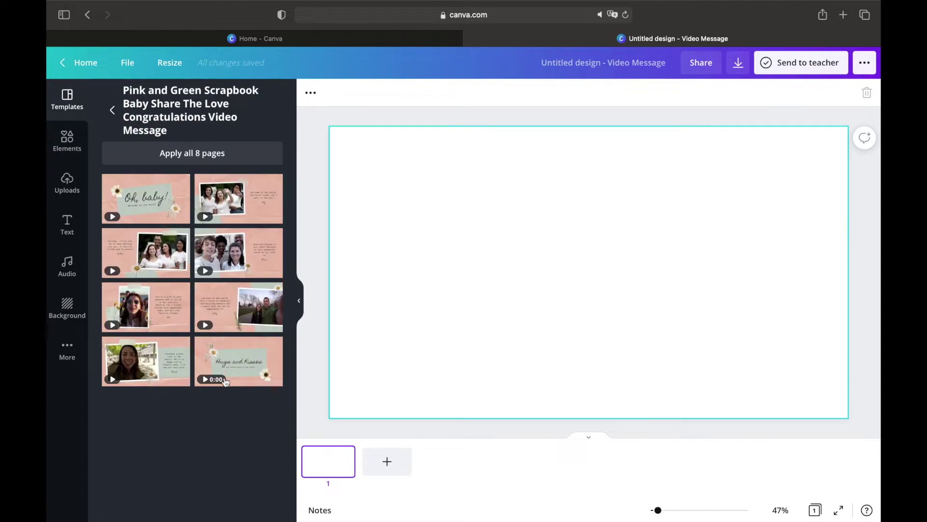
click(161, 203)
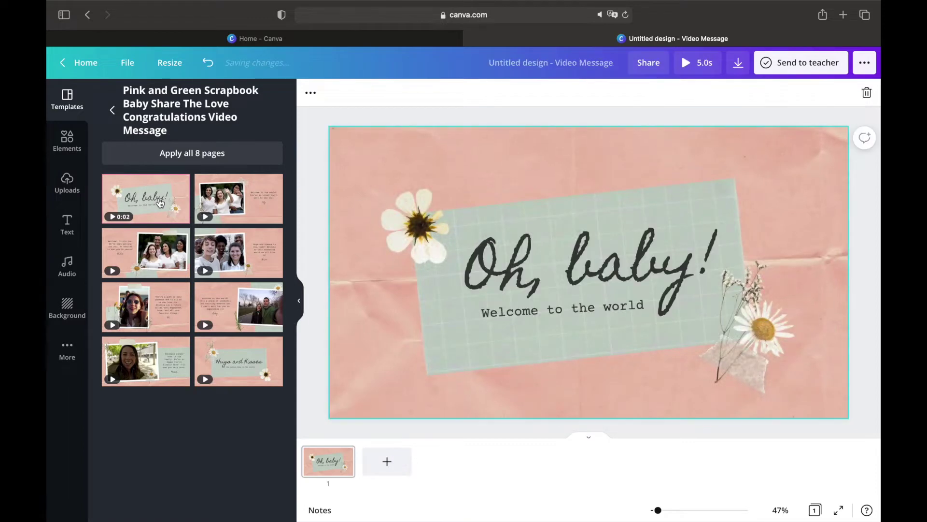
Replace the large handwritten heading with "Hi" followed by the recipient's first name.
click(601, 264)
click(601, 264)
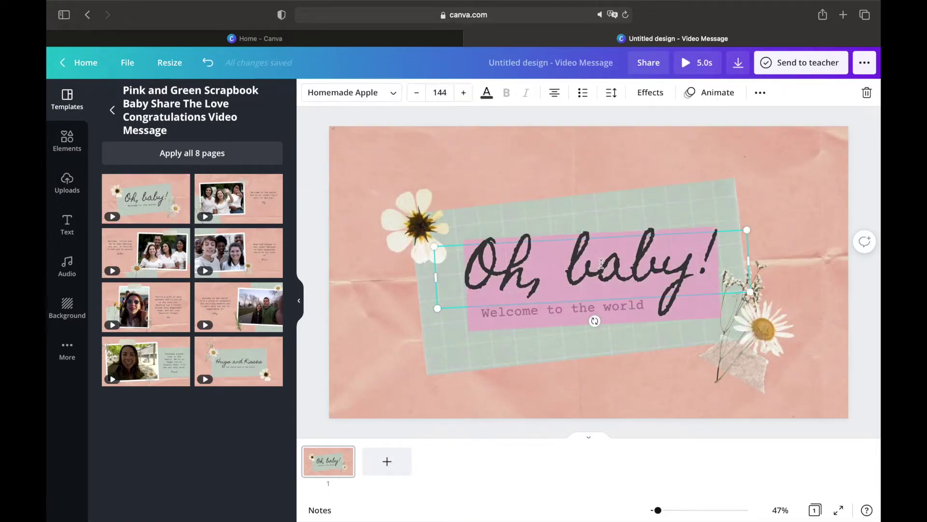
text(H)
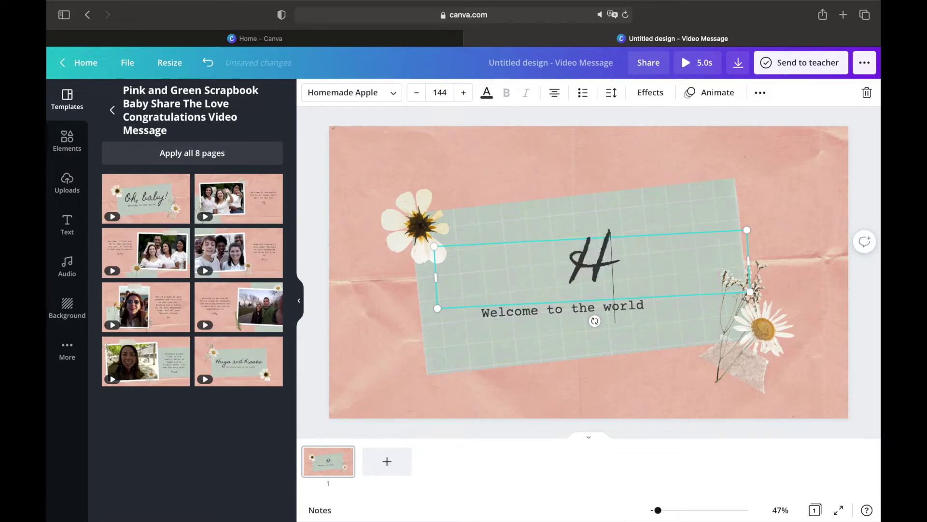
text(i)
key(BackSpace)
key(BackSpace)
text(i)
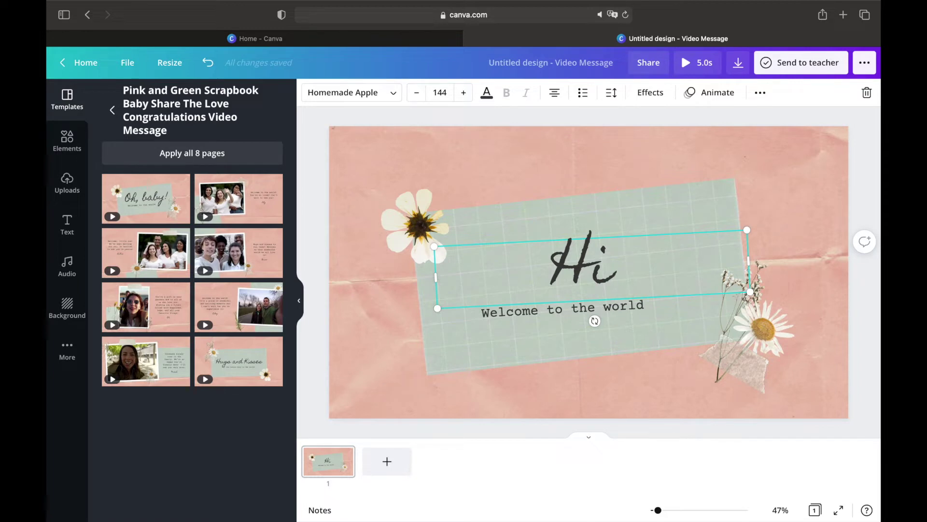
text(Jelli)
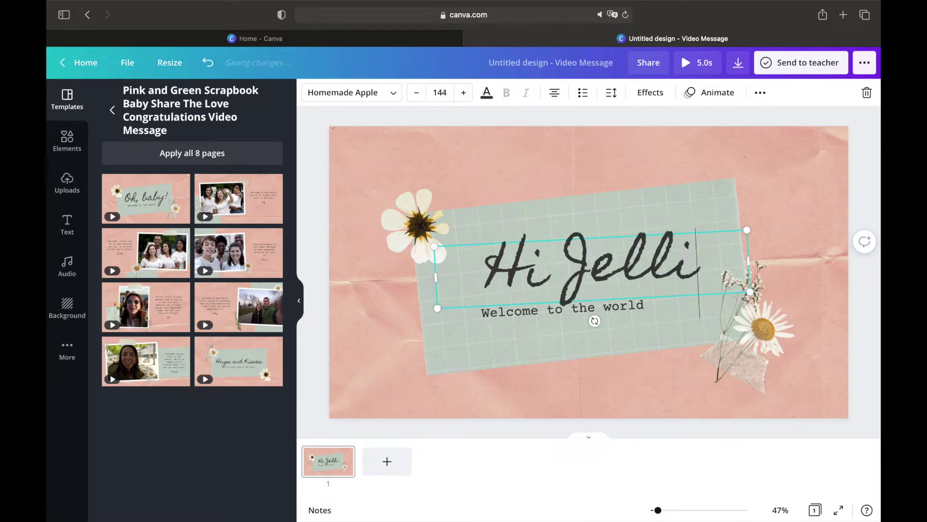
Change the small line under the heading to "how are you?" and shift it slightly right and down on the green paper.
click(543, 334)
click(518, 313)
click(518, 313)
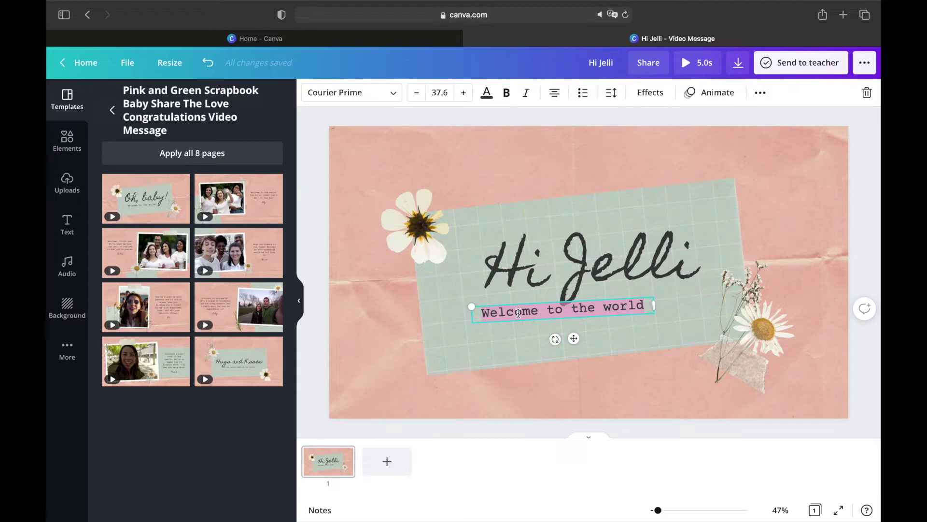
text(how a)
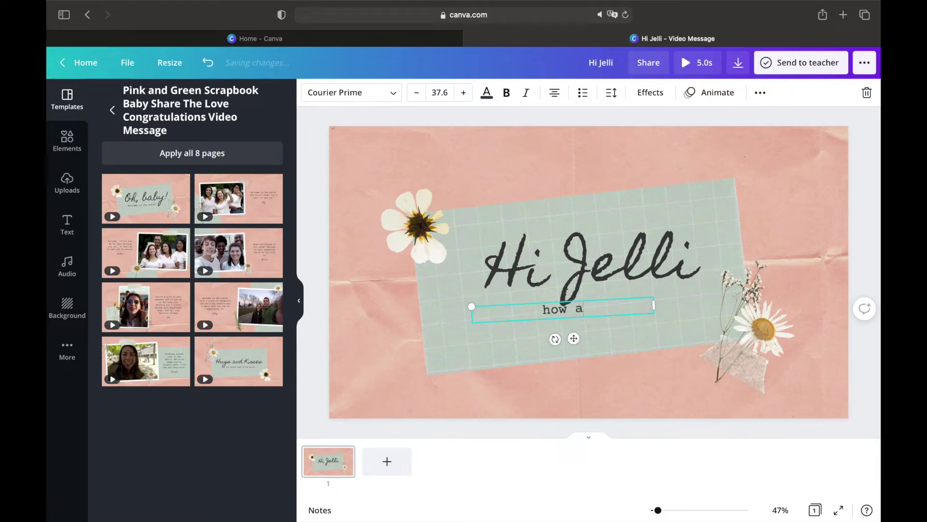
text(re you?)
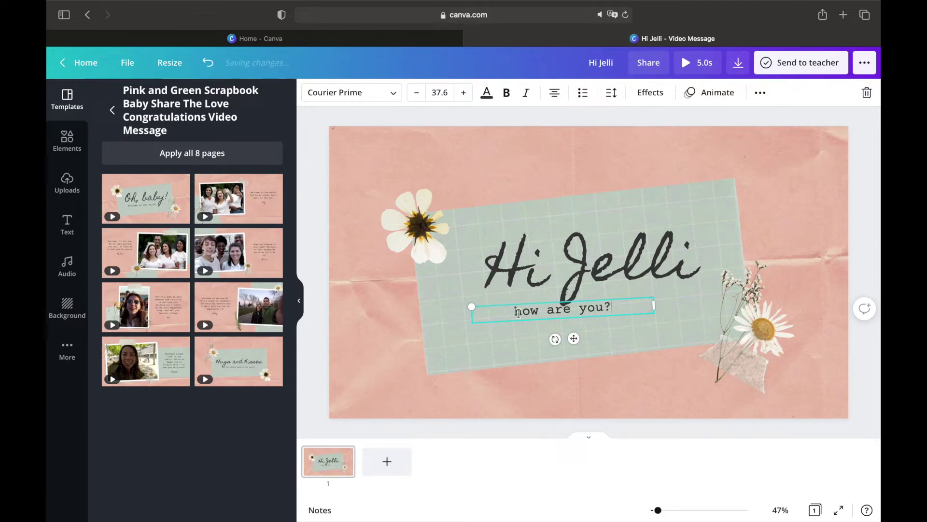
drag(577, 344, 586, 343)
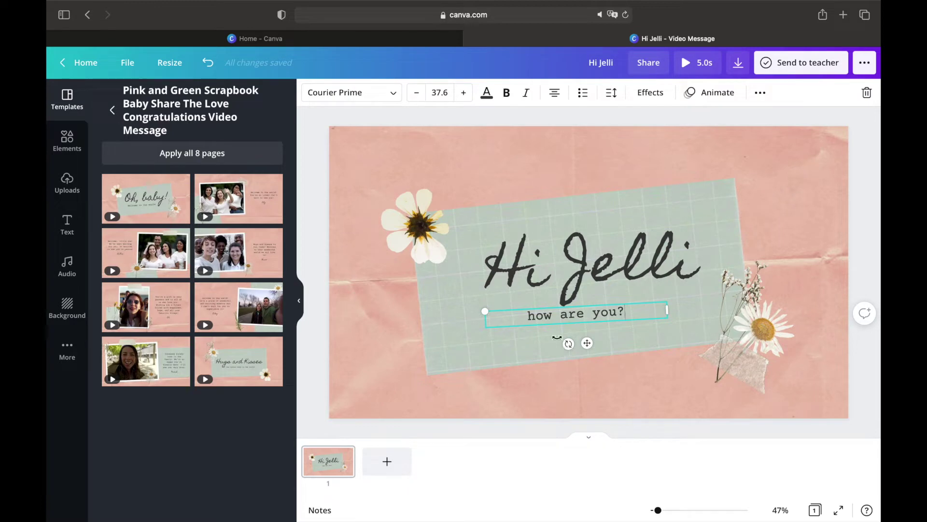
click(571, 213)
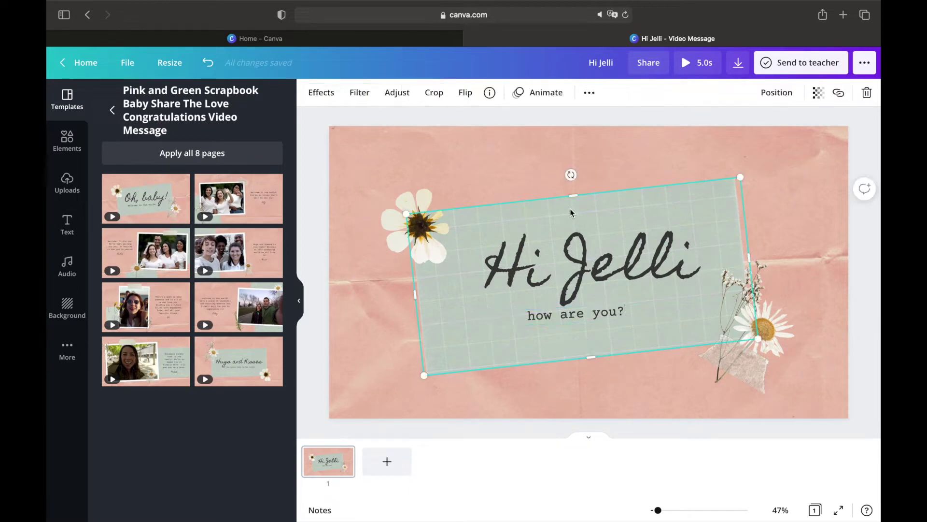
click(498, 149)
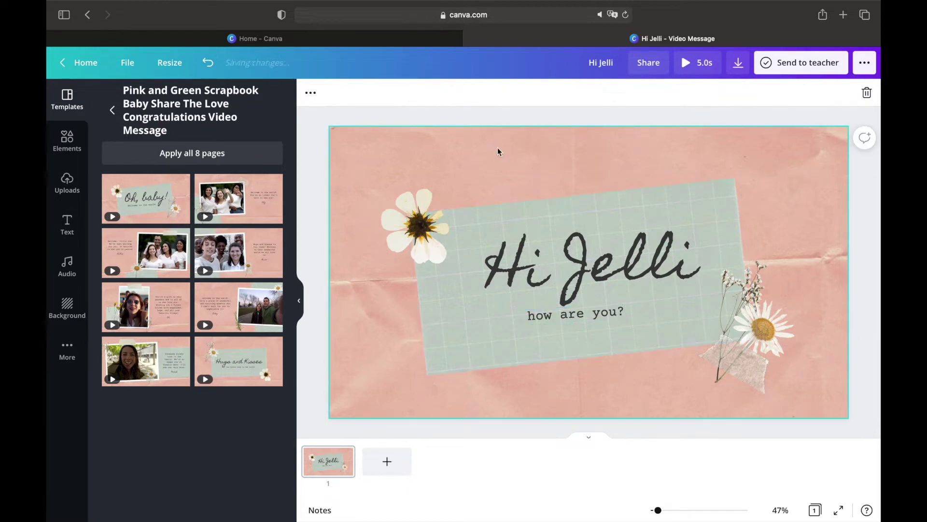
Set the font of the "how are you?" line to More Sugar Thin.
click(539, 208)
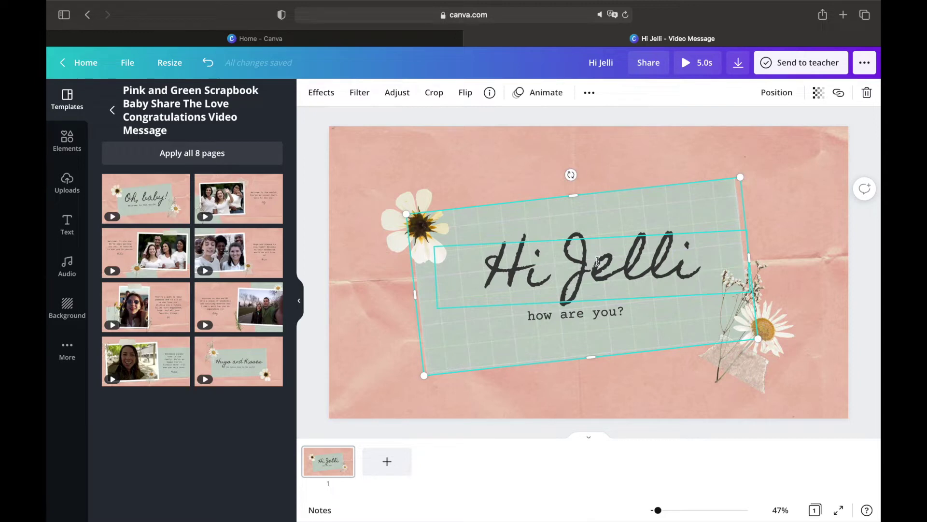
double_click(549, 317)
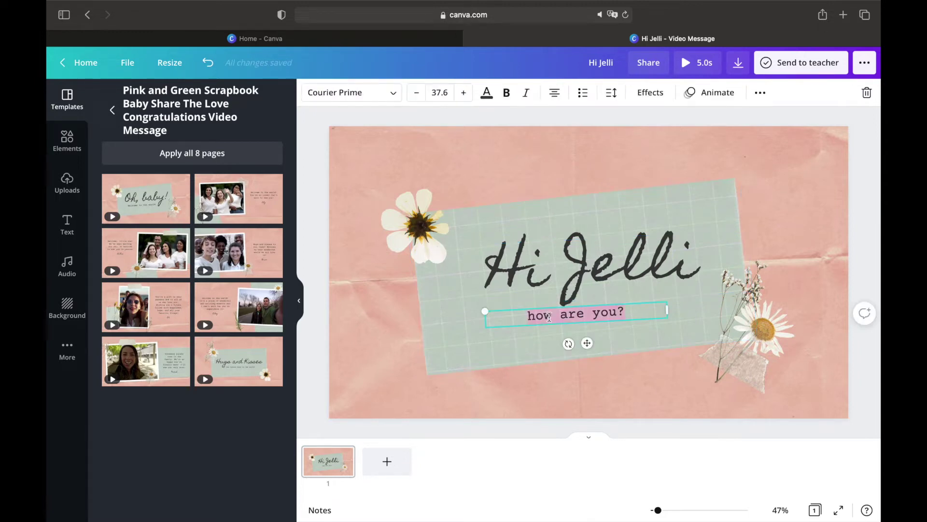
click(393, 95)
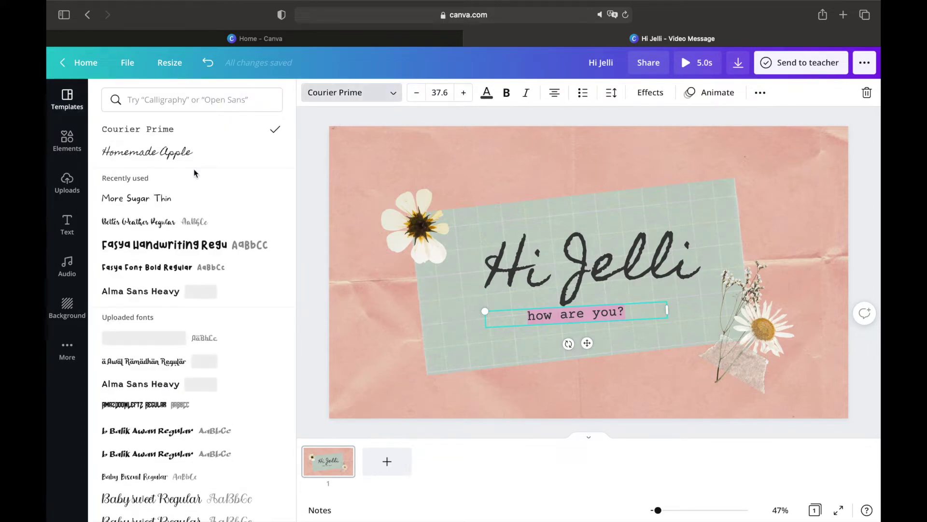
click(179, 205)
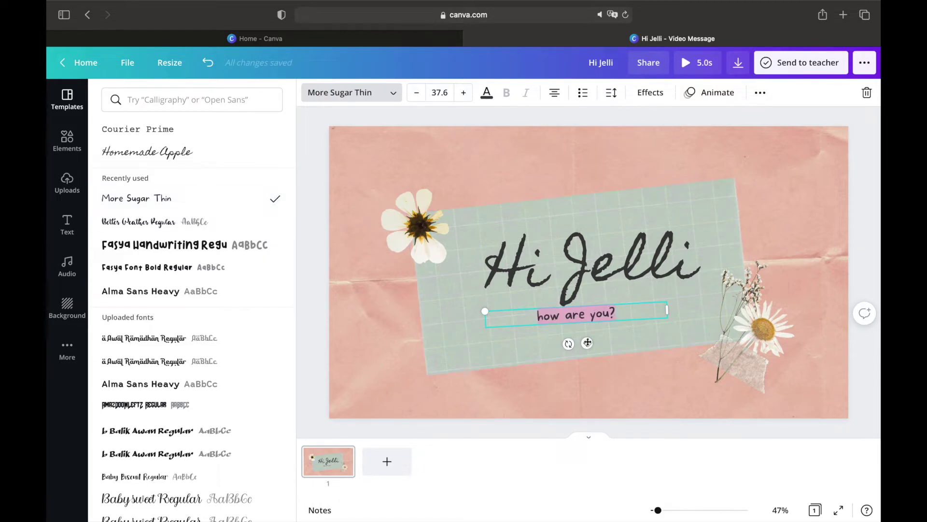
Move the "how are you?" line slightly down and apply the Scrapbook text animation to it.
drag(588, 343, 569, 351)
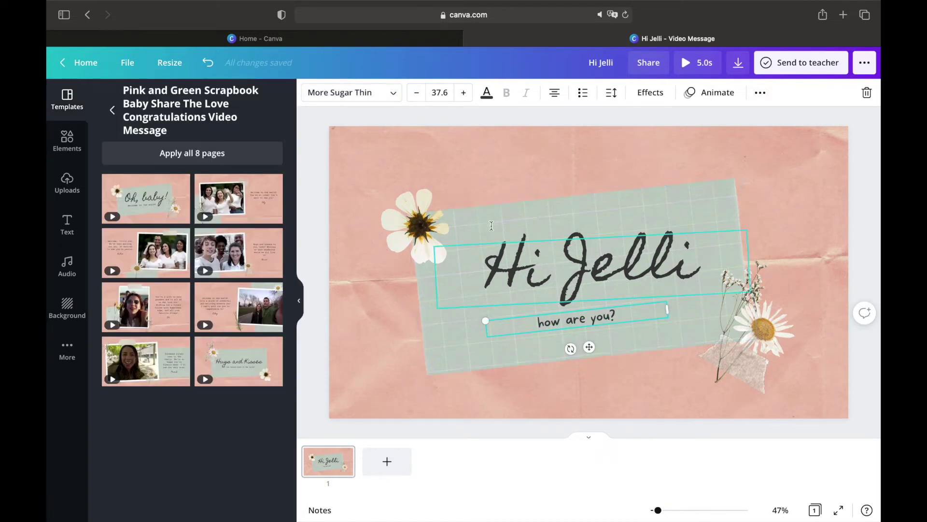
click(703, 96)
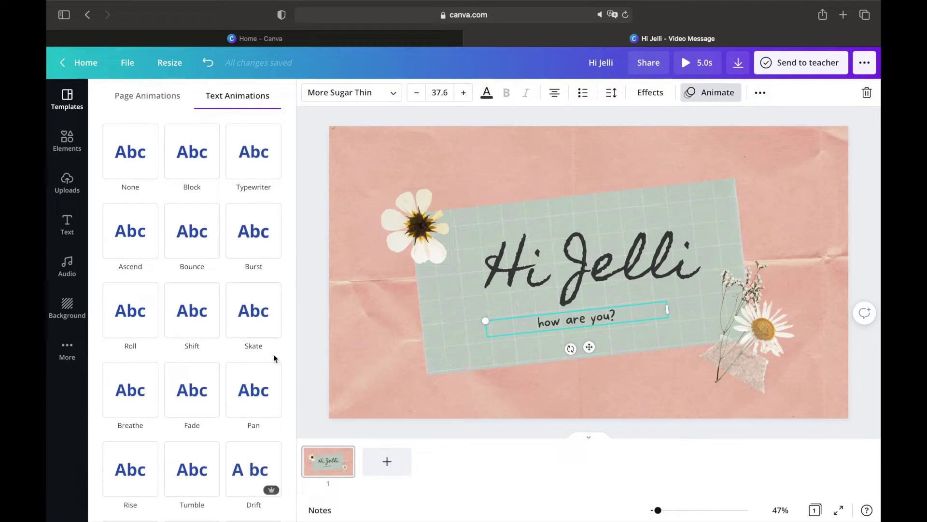
scroll(224, 426, down, 5)
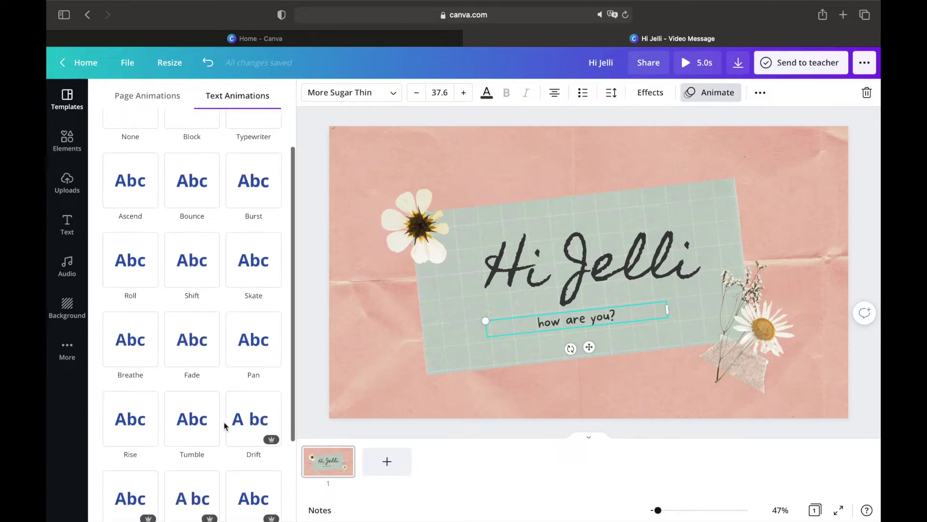
click(257, 457)
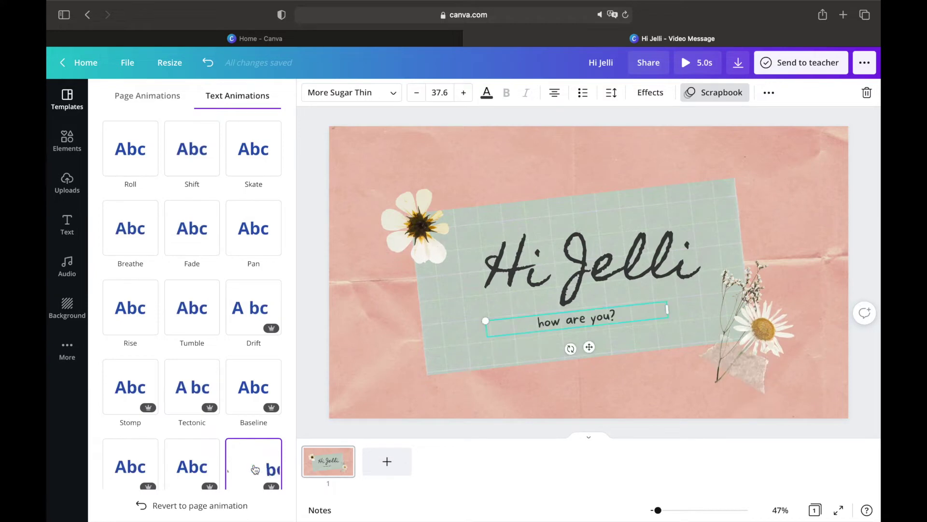
scroll(260, 434, down, 1)
click(257, 434)
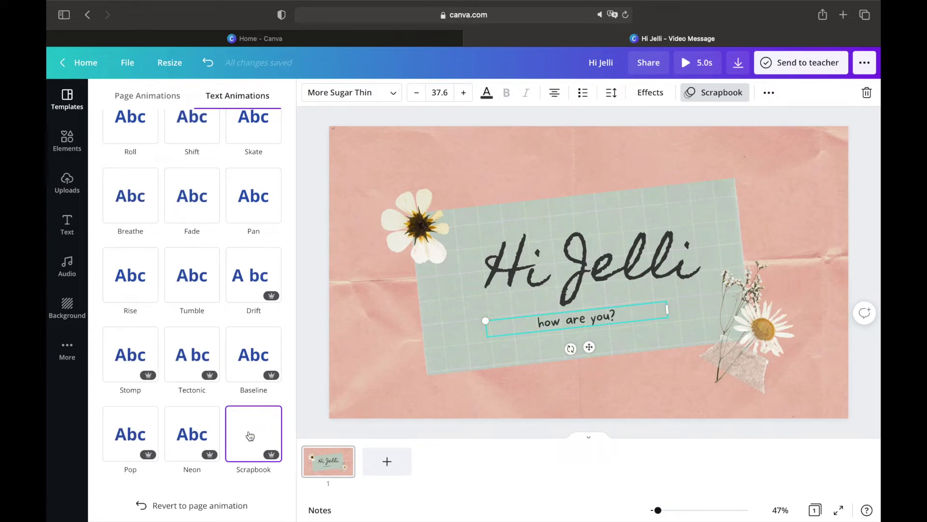
Add the scrapbook template's second page, with the three waving women, as a new page.
click(66, 99)
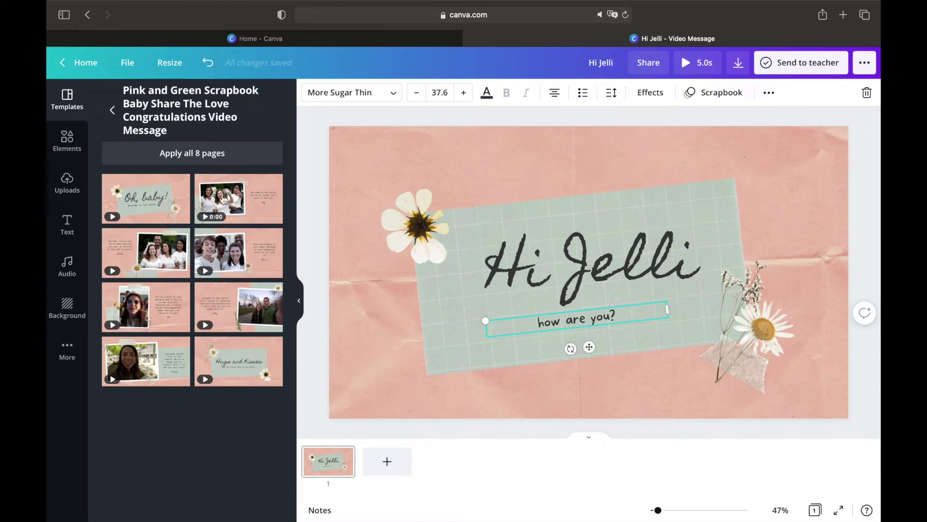
click(247, 206)
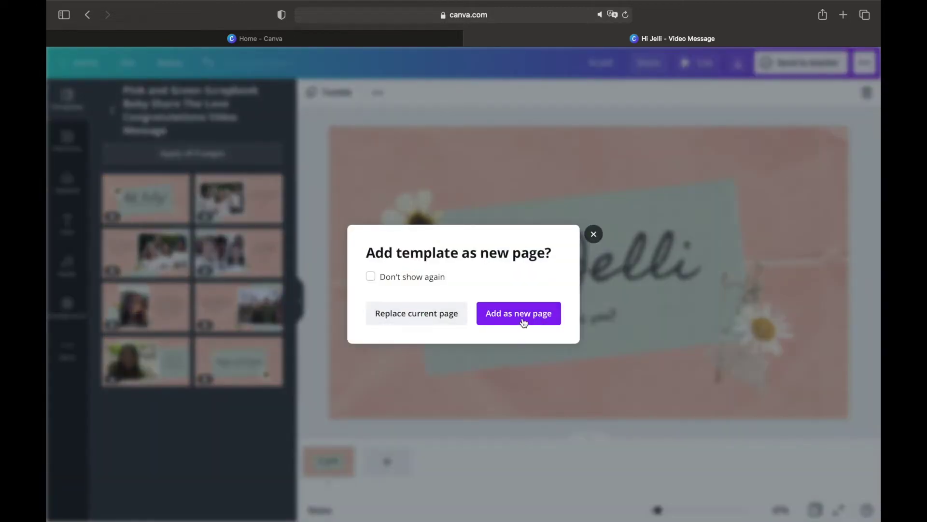
click(524, 323)
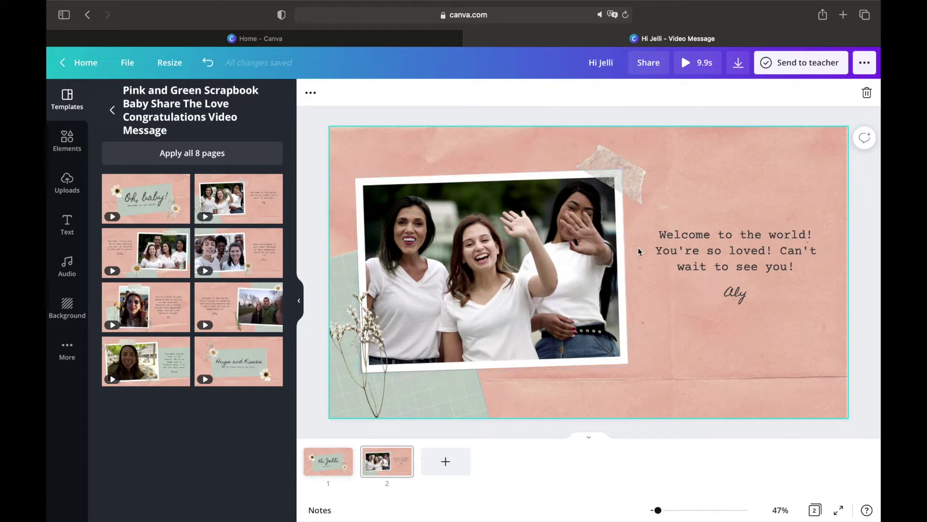
Replace the "Welcome to the world!" message on page 2 with "Happy birthday".
double_click(738, 255)
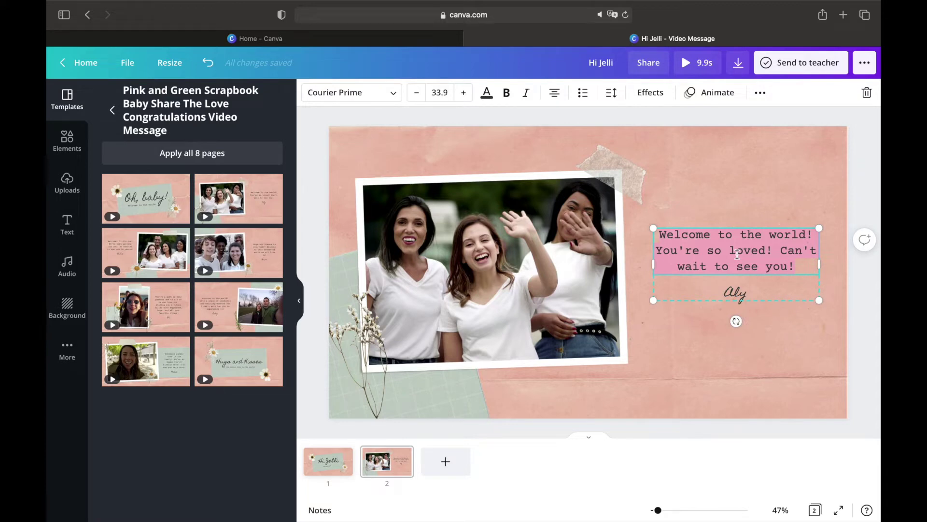
key(BackSpace)
text(Happy bi)
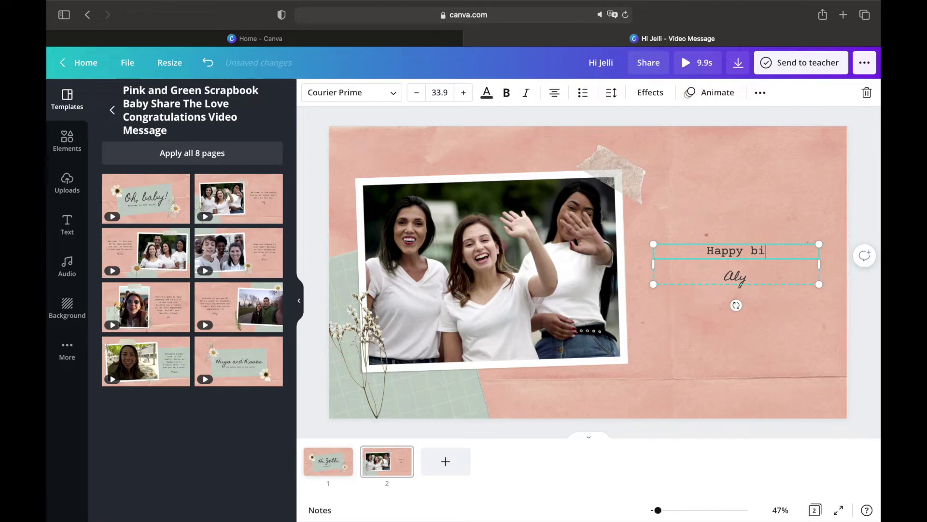
text(rthda)
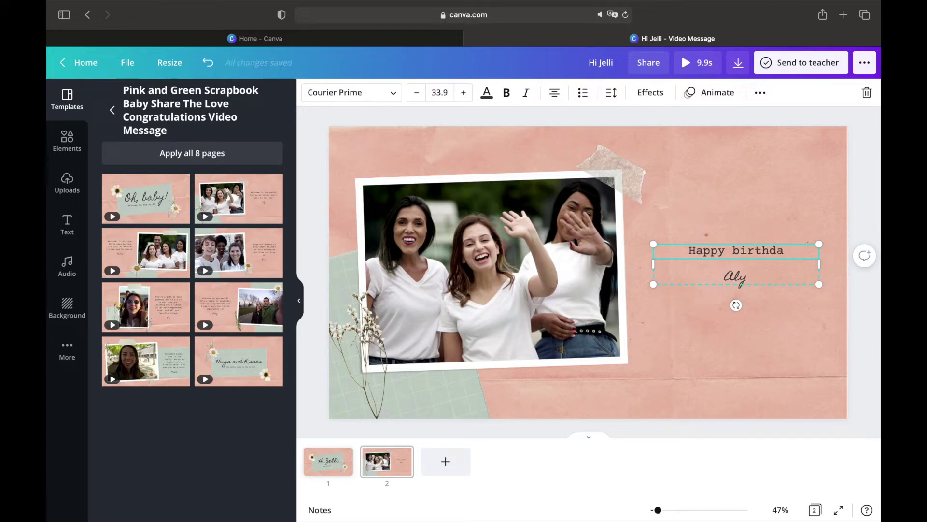
text(y)
Replace the handwritten signature below "Happy birthday" with "wish you all the best and hope that you have tons of happiness".
double_click(725, 275)
text(wish you all the best and hope that you have tons of happiness)
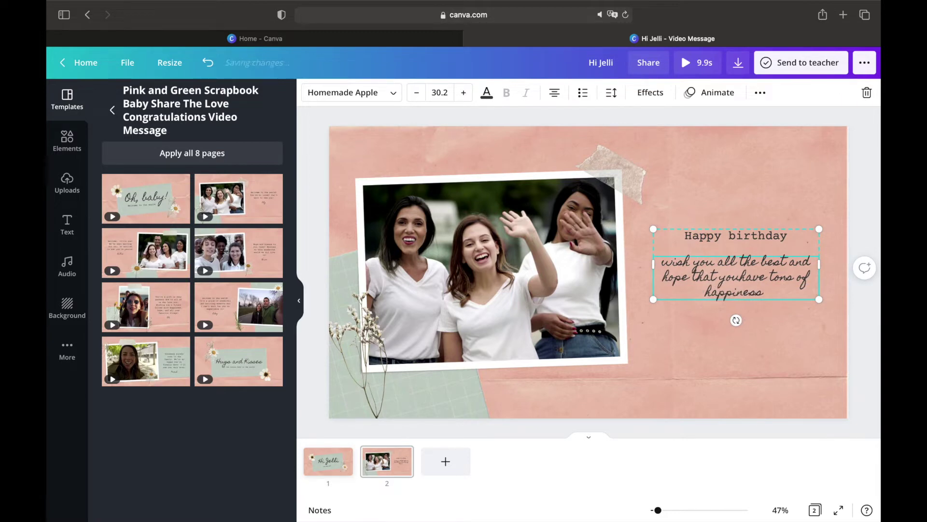
click(732, 273)
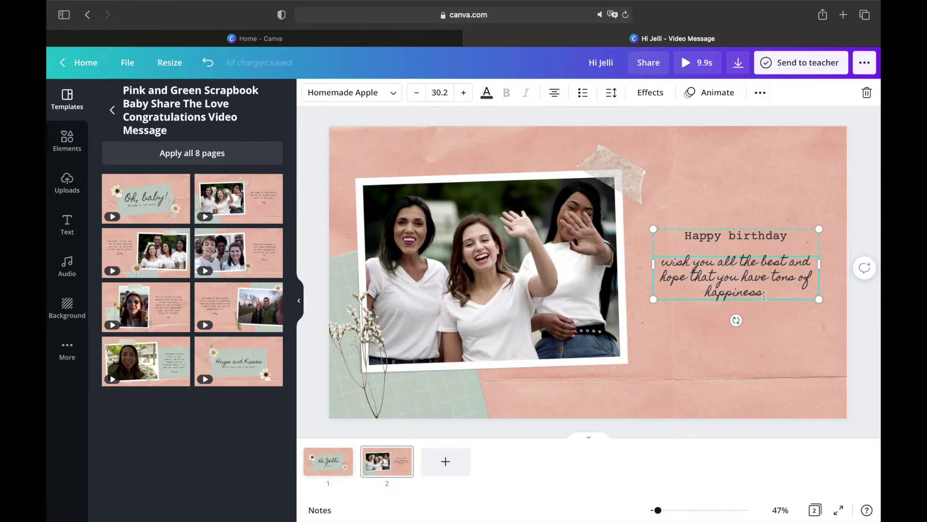
Set the wish text's font to Fasya Font Bold Regular and the "Happy birthday" line's font to Homemade Apple.
drag(767, 293, 664, 263)
click(391, 94)
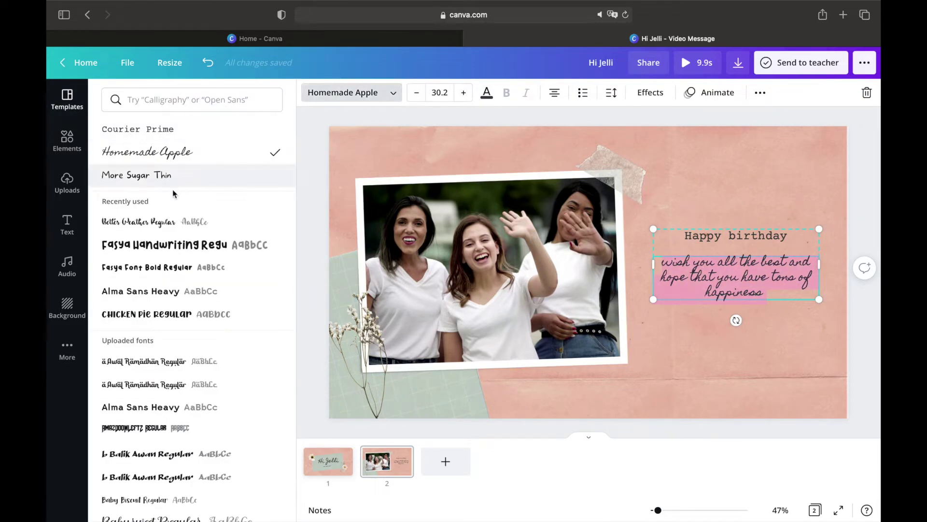
click(161, 274)
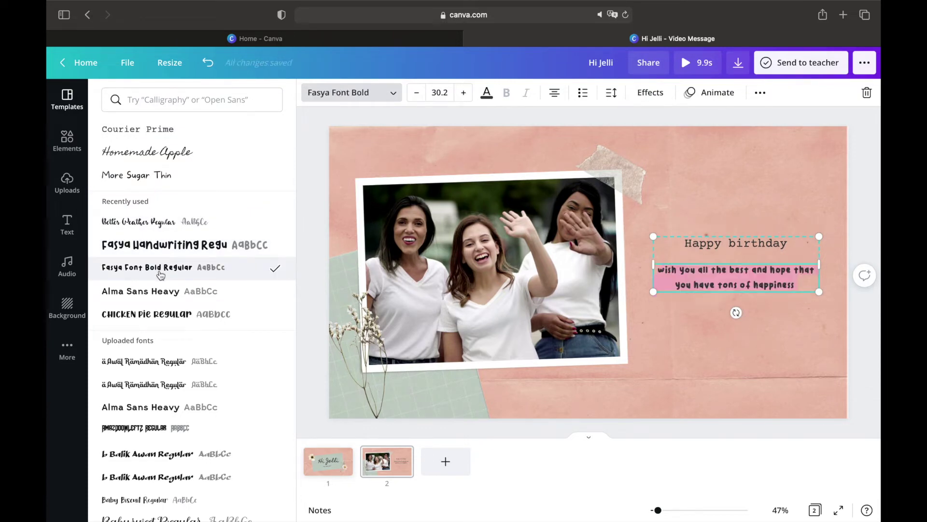
click(708, 243)
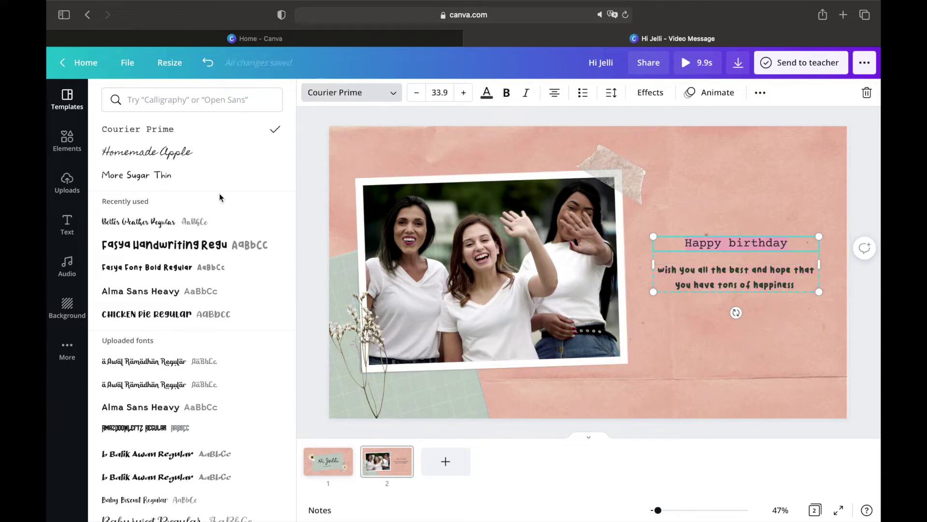
click(189, 160)
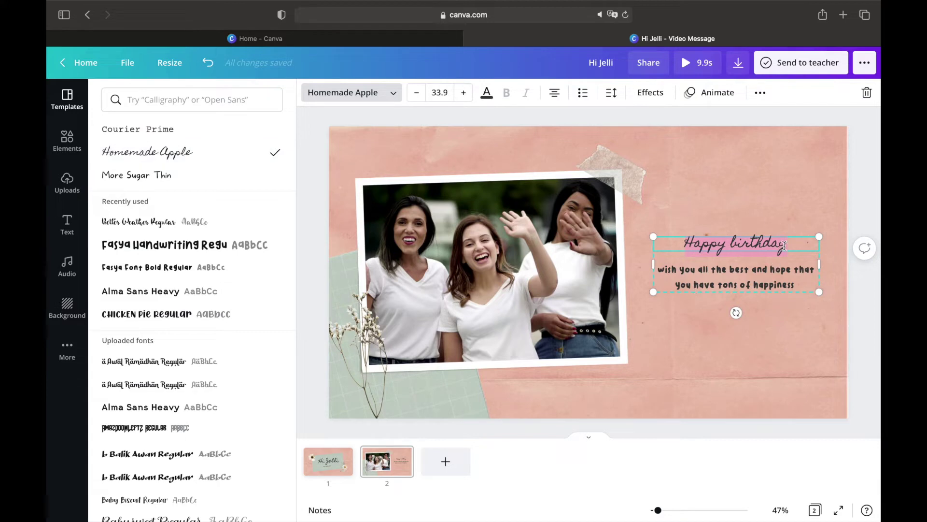
key(Escape)
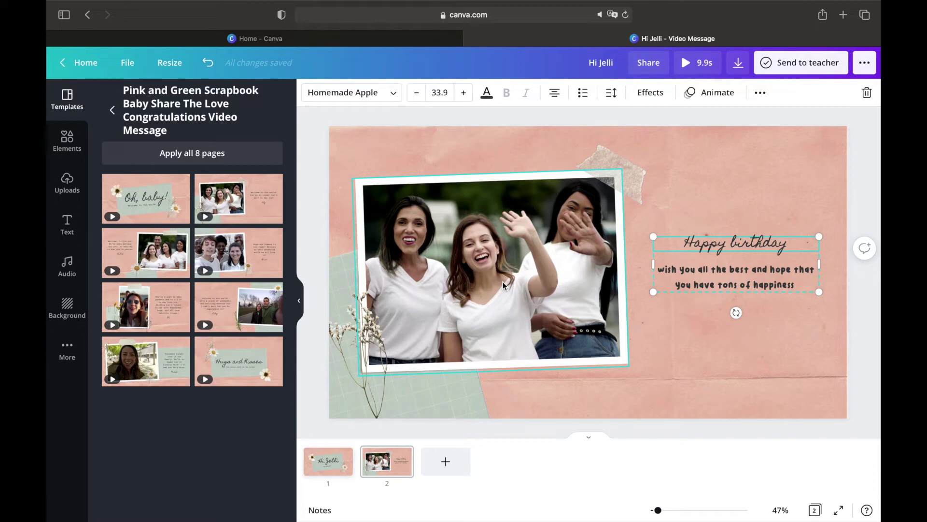
Preview the framed video of the three women on page 2 and delete it.
click(485, 274)
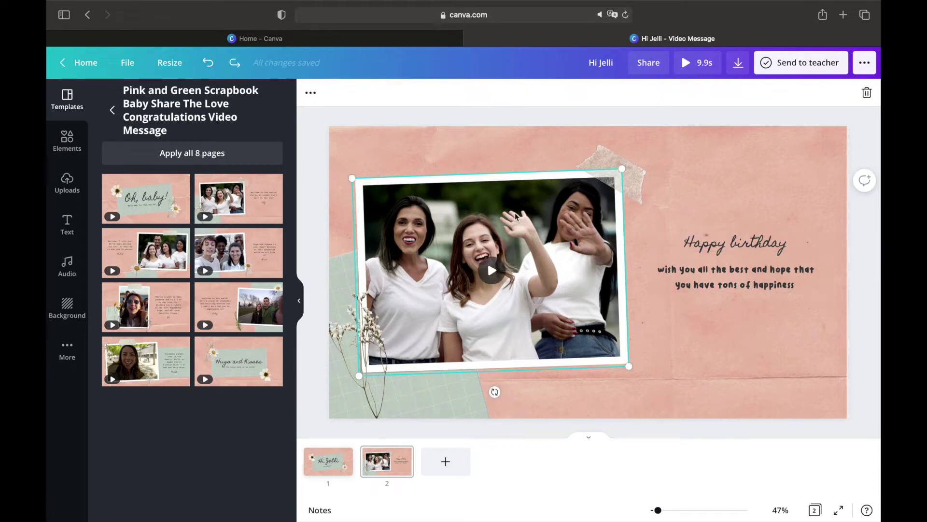
click(492, 278)
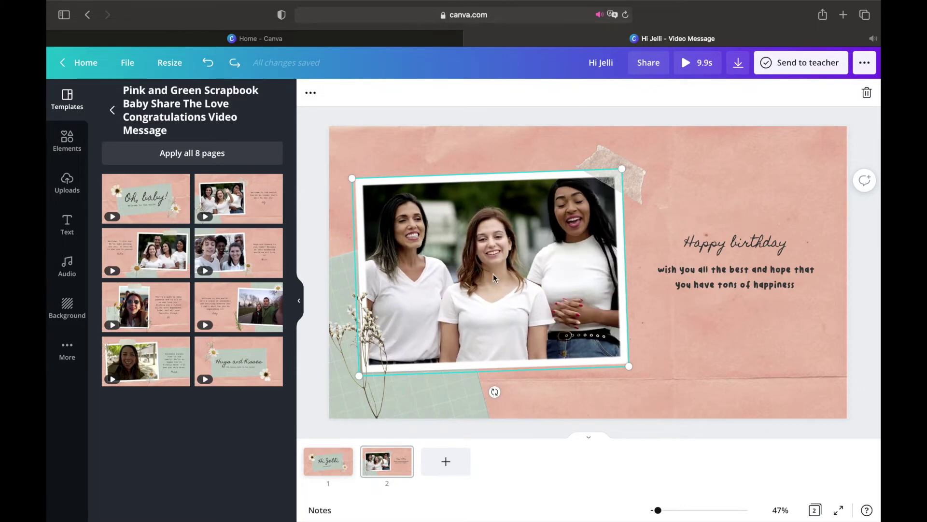
right_click(528, 244)
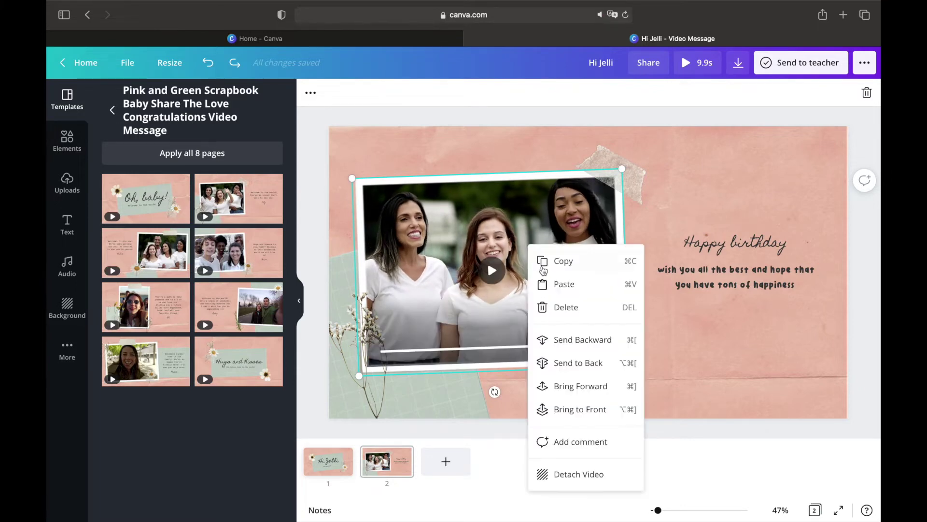
click(557, 309)
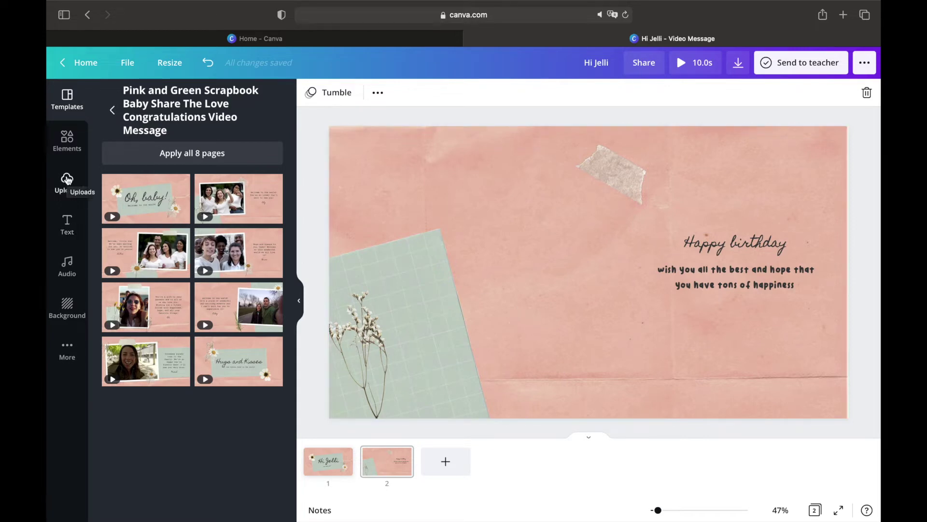
Upload the video IMG_3334.MOV from the device's Downloads folder.
click(67, 180)
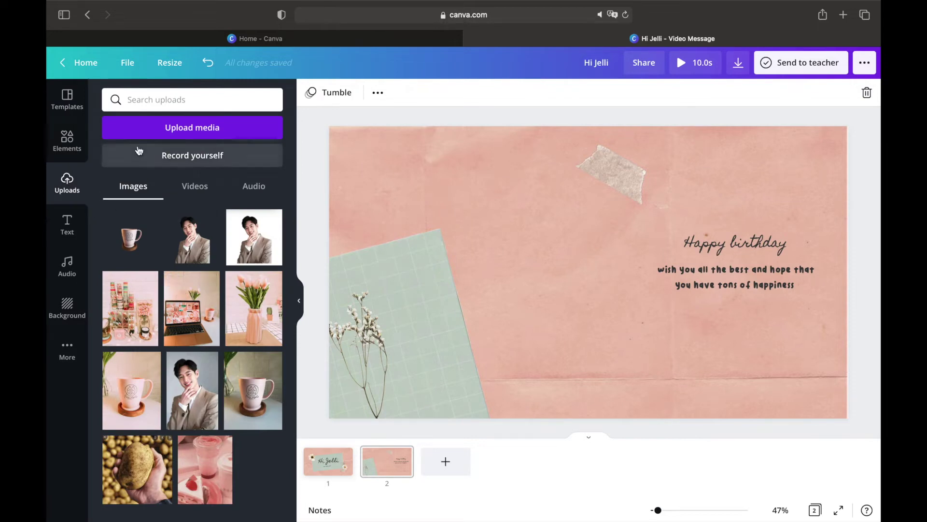
click(157, 128)
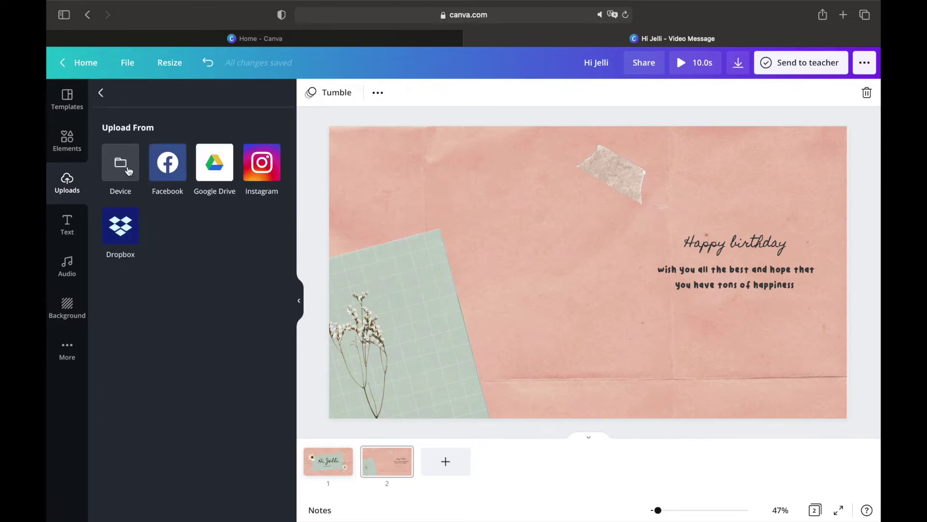
click(129, 170)
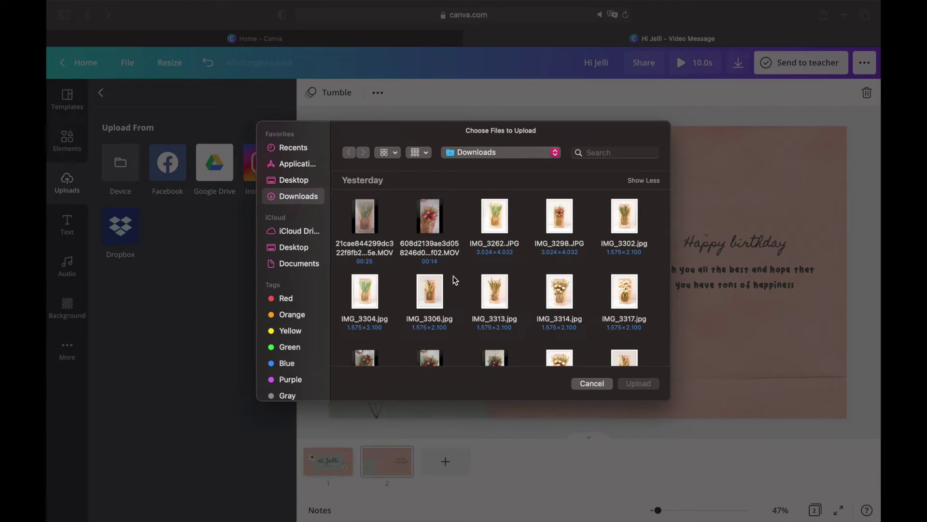
mouse_move(435, 212)
scroll(467, 289, down, 3)
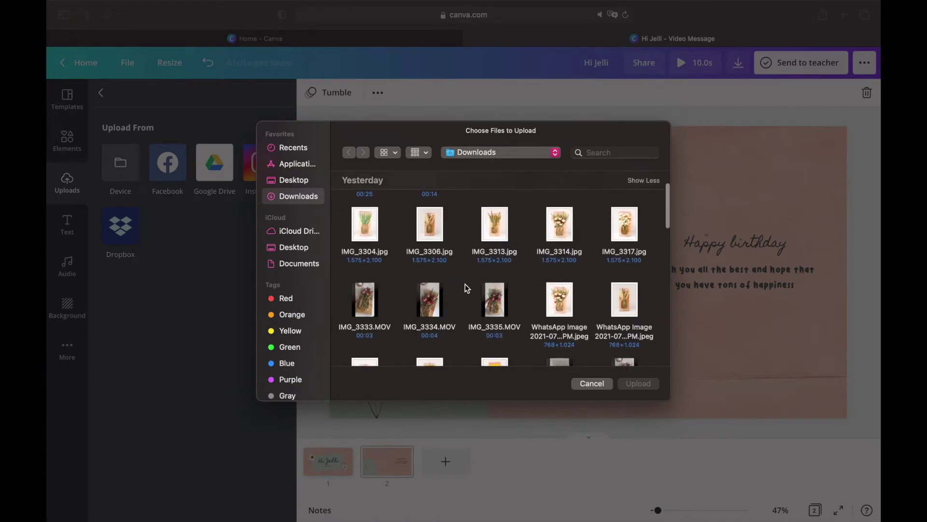
click(430, 301)
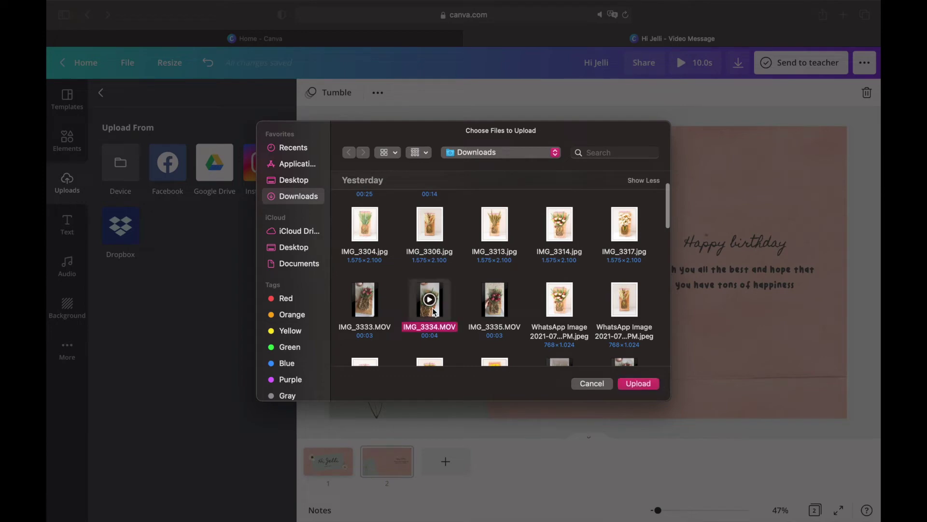
click(647, 384)
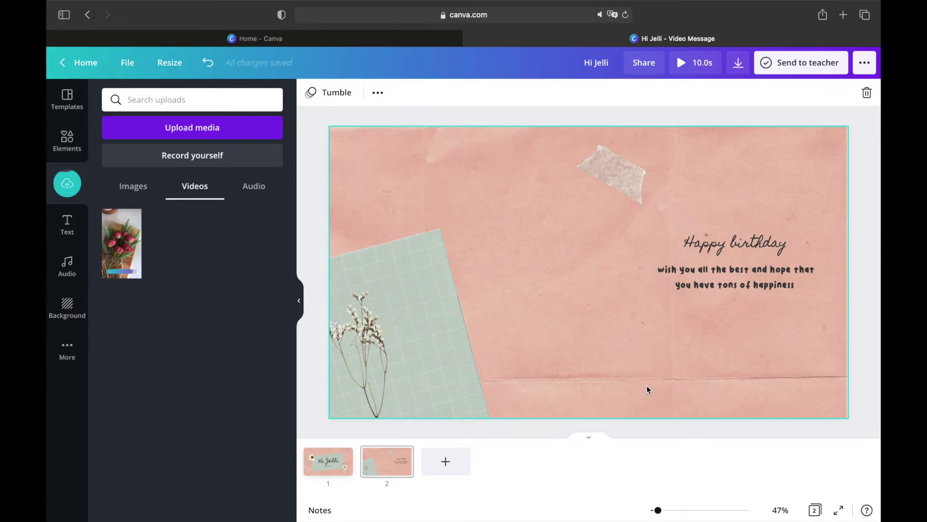
Place the uploaded flower video on page 2 and move it left so it overlaps the green paper's edge.
mouse_move(131, 243)
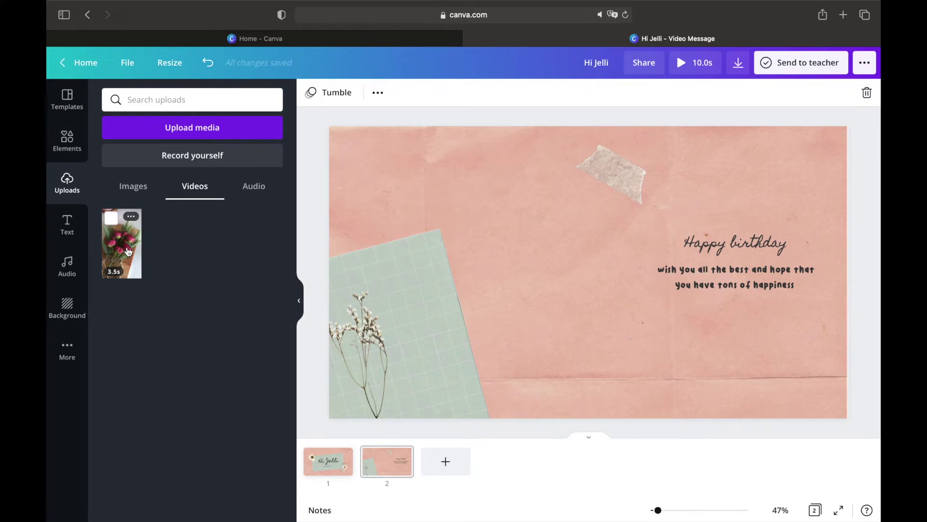
click(128, 250)
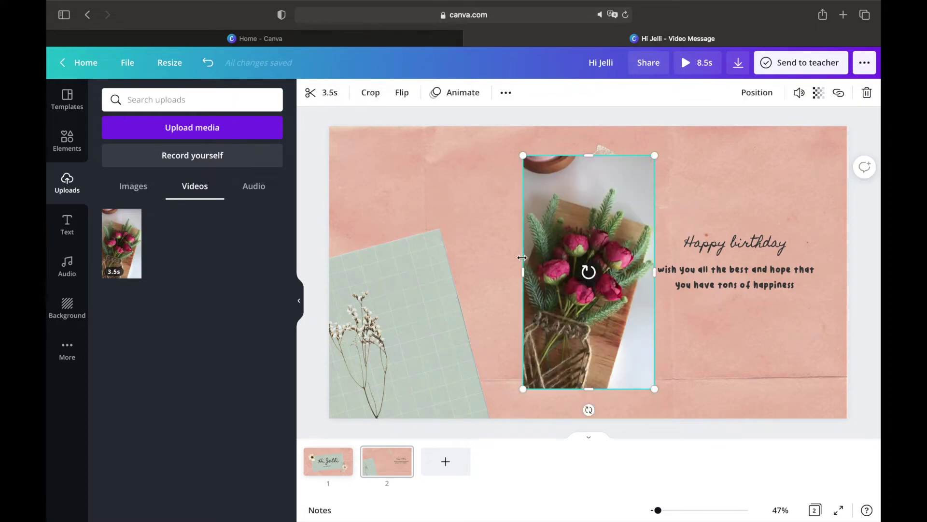
drag(565, 259, 482, 266)
Move the tape piece onto the flower video's upper-right corner and bring it forward one layer.
drag(616, 169, 563, 164)
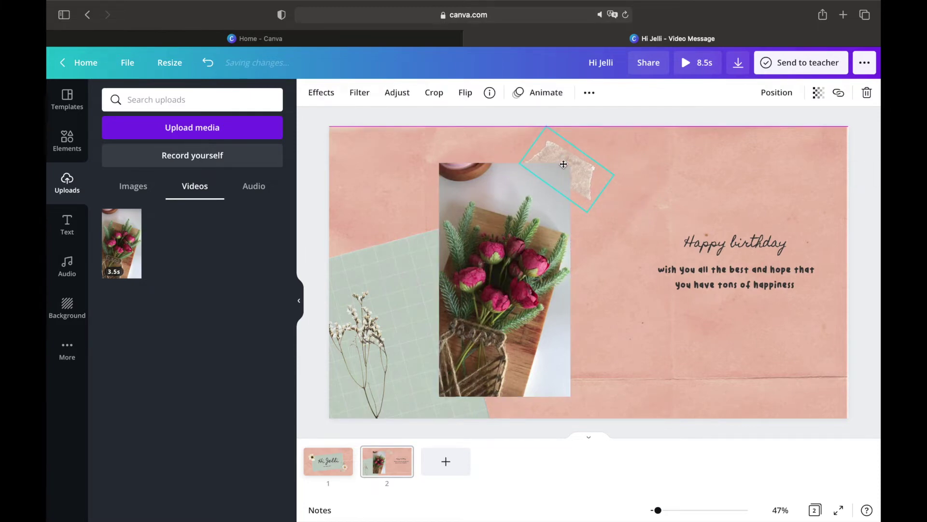
right_click(581, 172)
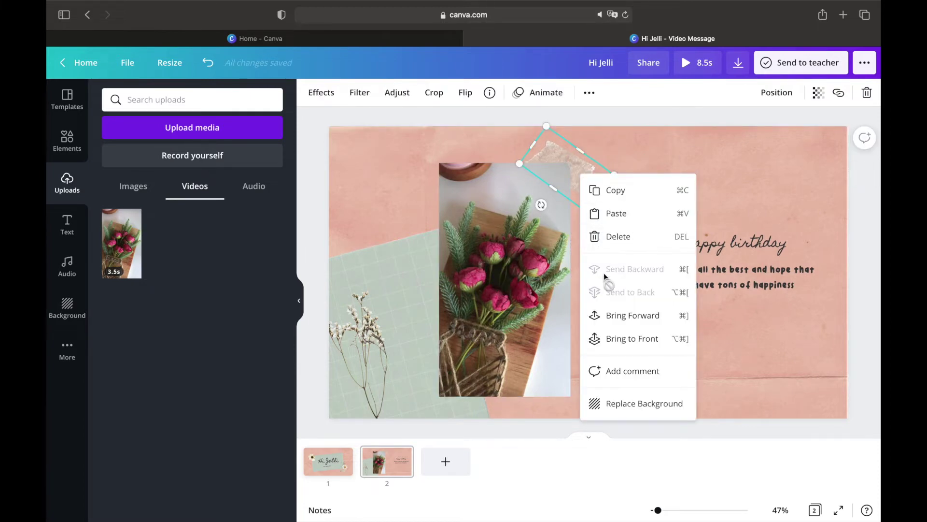
click(613, 316)
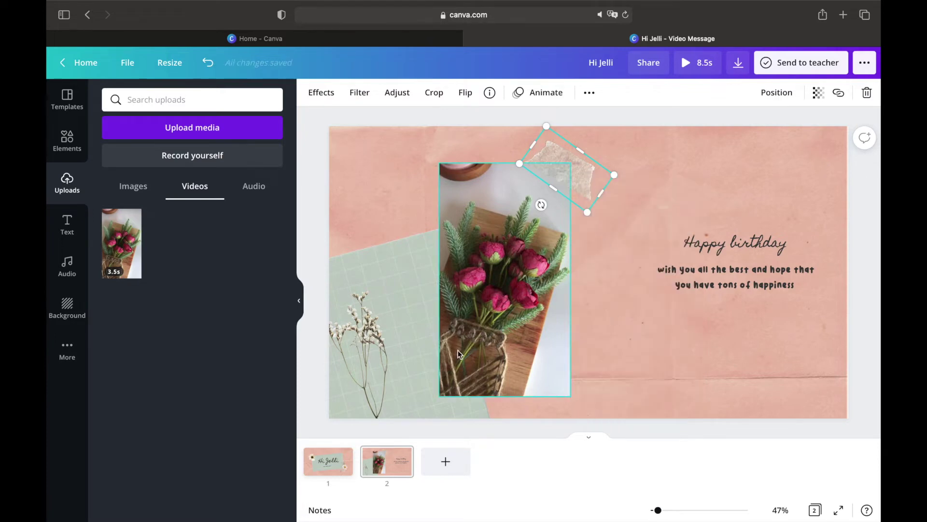
Enlarge the flower video to about 511 × 908 and shift it slightly down and left beneath the tape.
click(465, 178)
drag(439, 163, 414, 161)
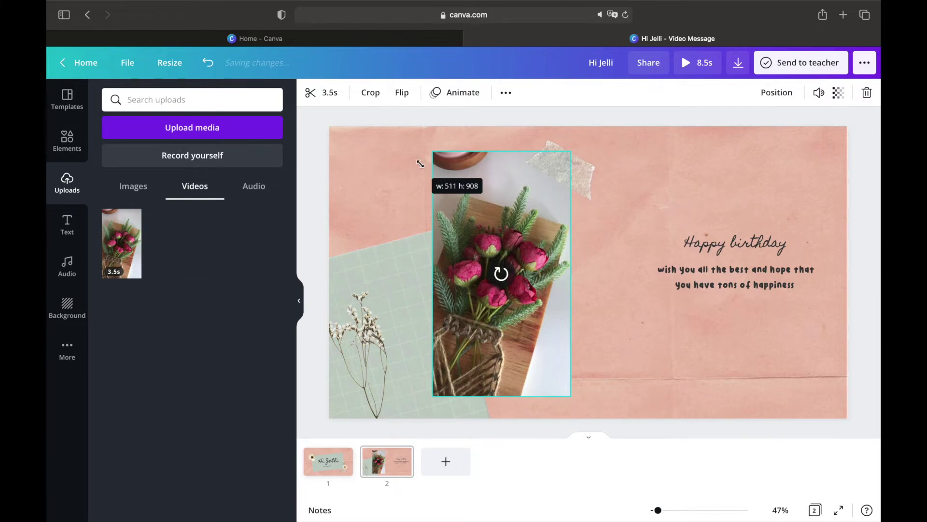
mouse_move(520, 210)
mouse_down()
mouse_move(516, 228)
mouse_move(511, 218)
mouse_up()
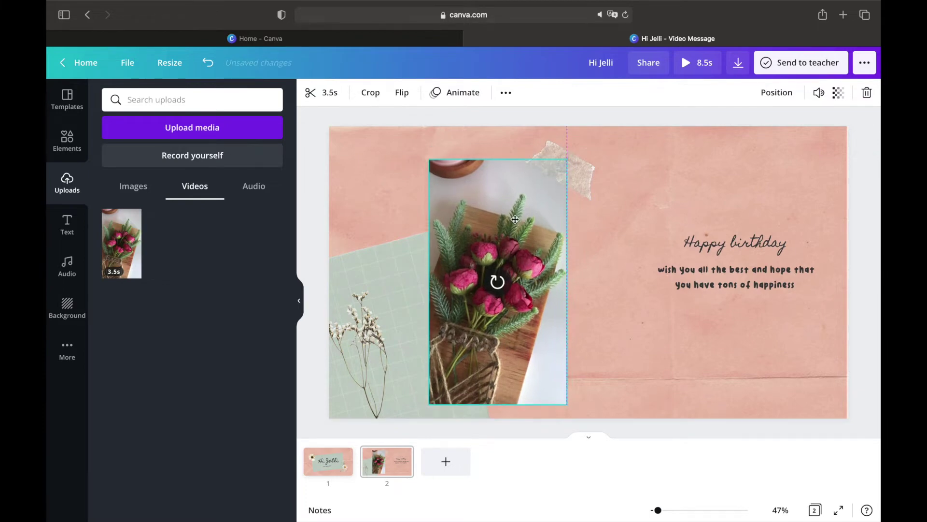
Add a third page and apply the scrapbook template layout with the outdoor couple's framed video beside a "Welcome to the world!" message.
click(498, 289)
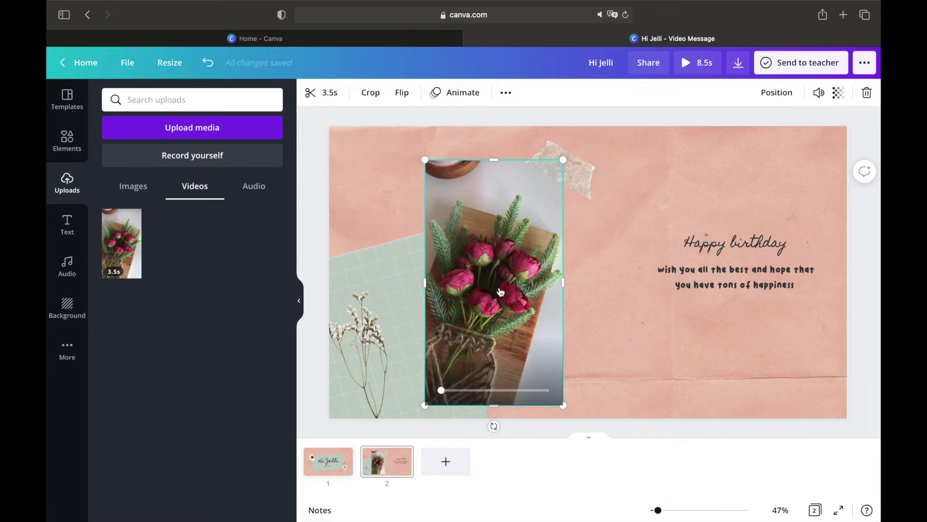
click(570, 300)
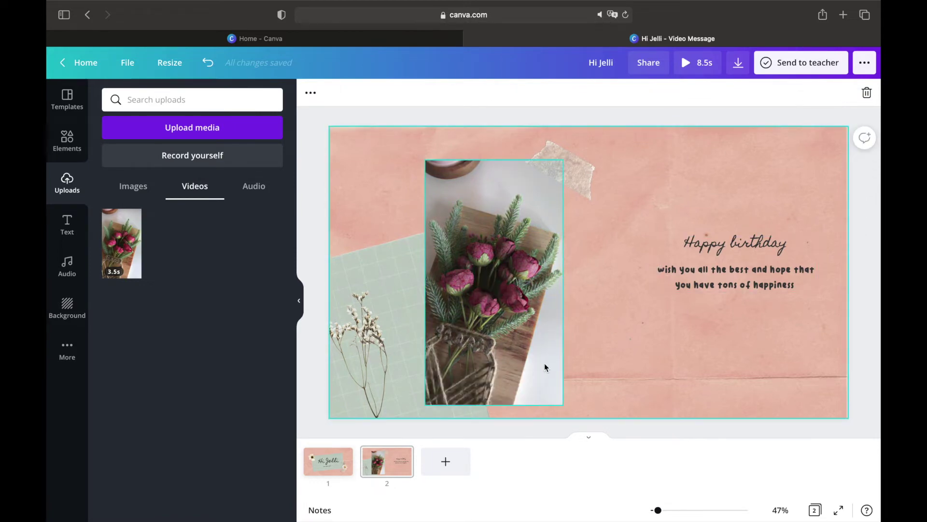
click(447, 462)
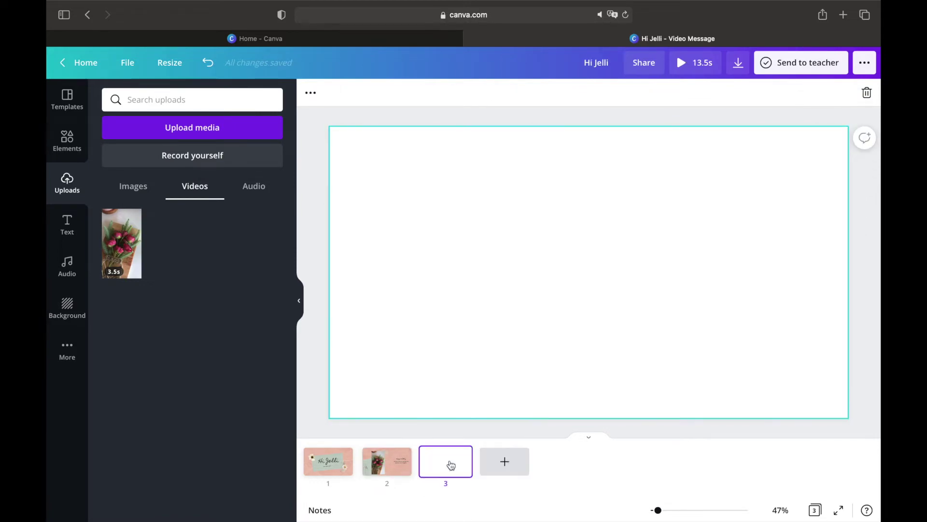
click(69, 106)
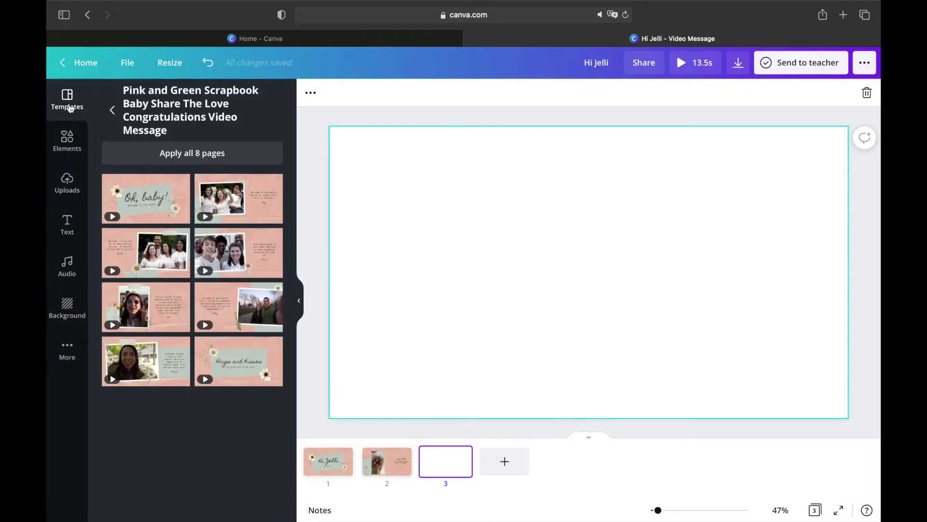
click(231, 311)
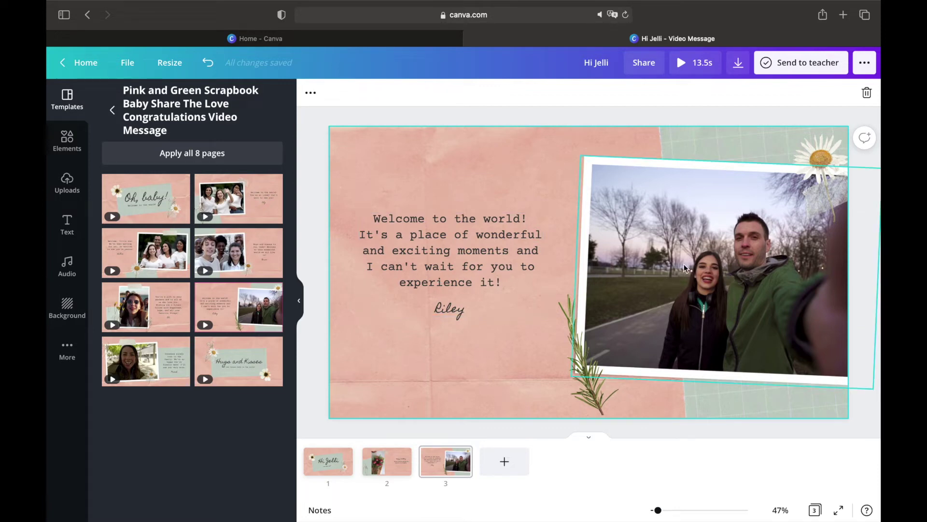
Replace the page 3 message with "We hope that what you have been longing for will come true soon".
double_click(427, 253)
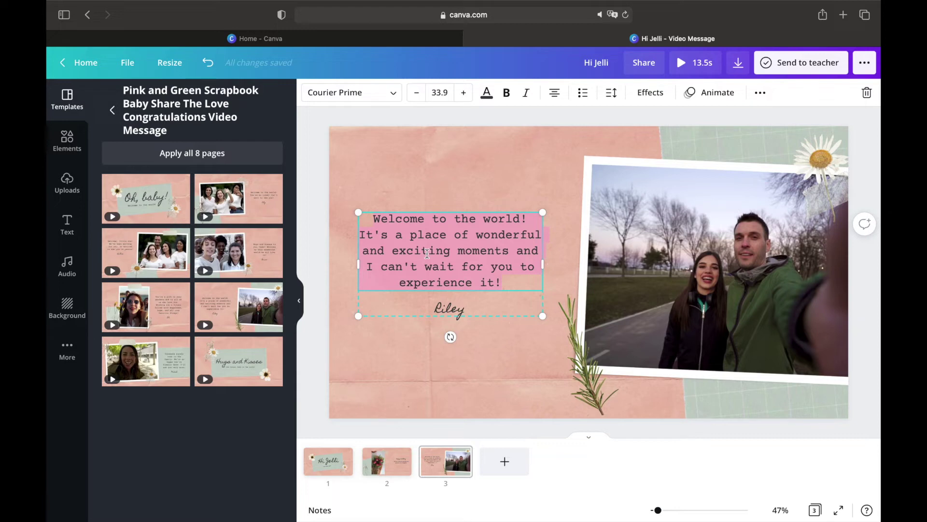
text(we hop)
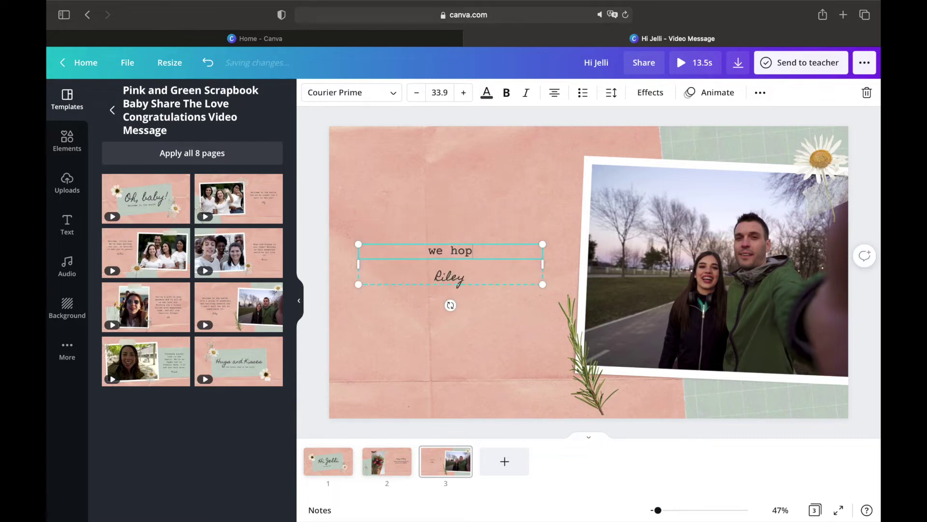
text(e that)
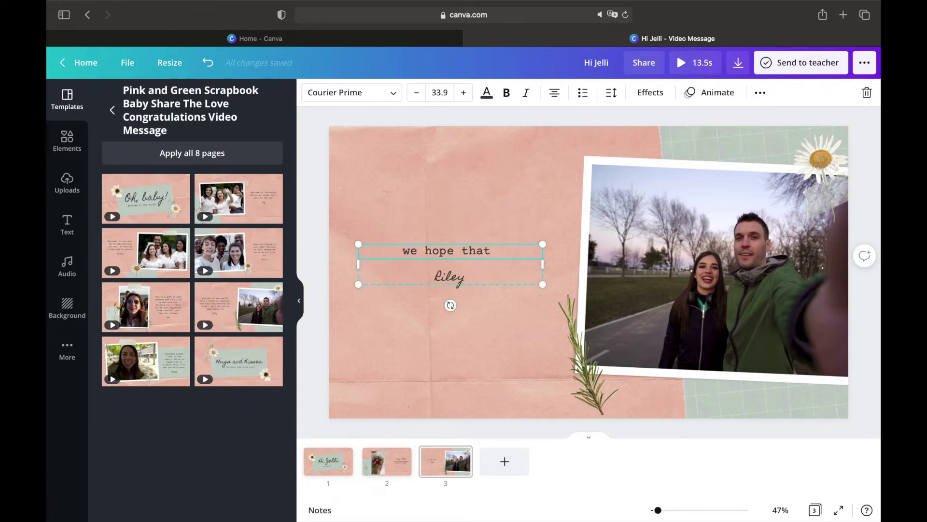
text( what )
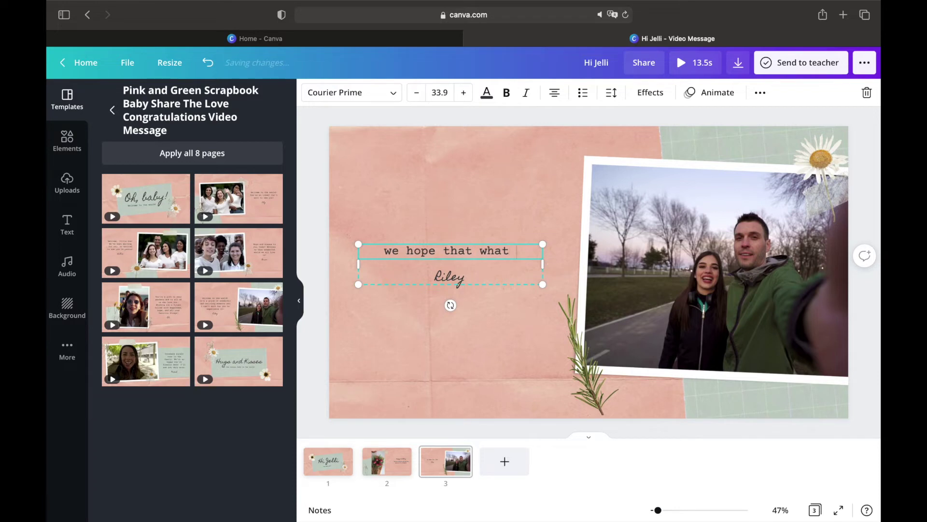
text(you have been)
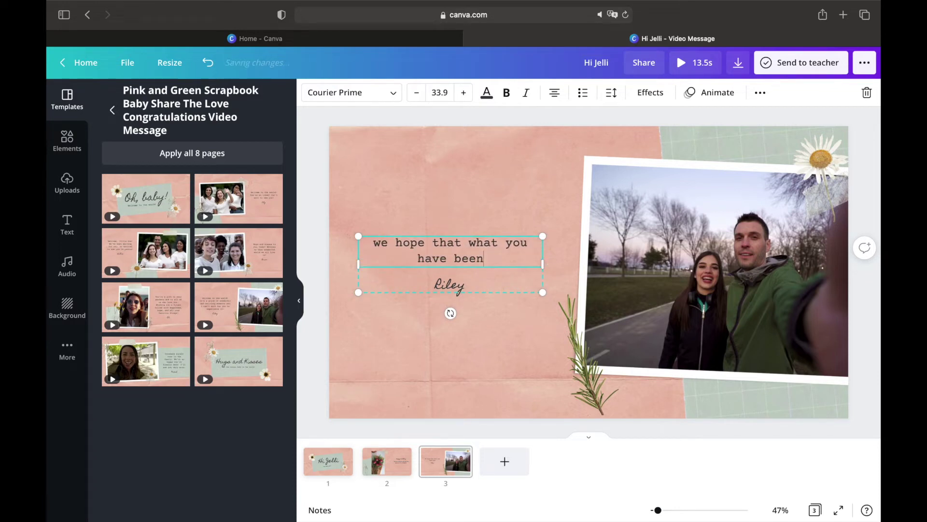
text( longing )
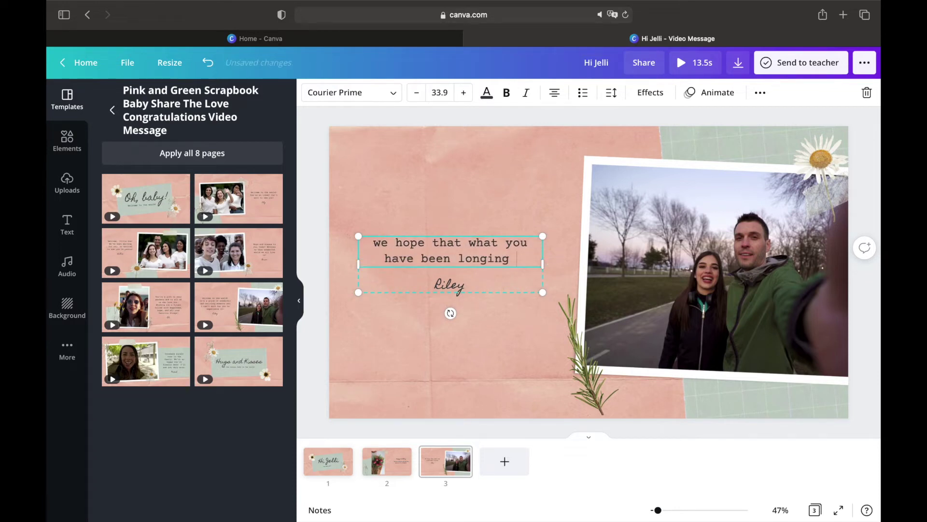
text(for will)
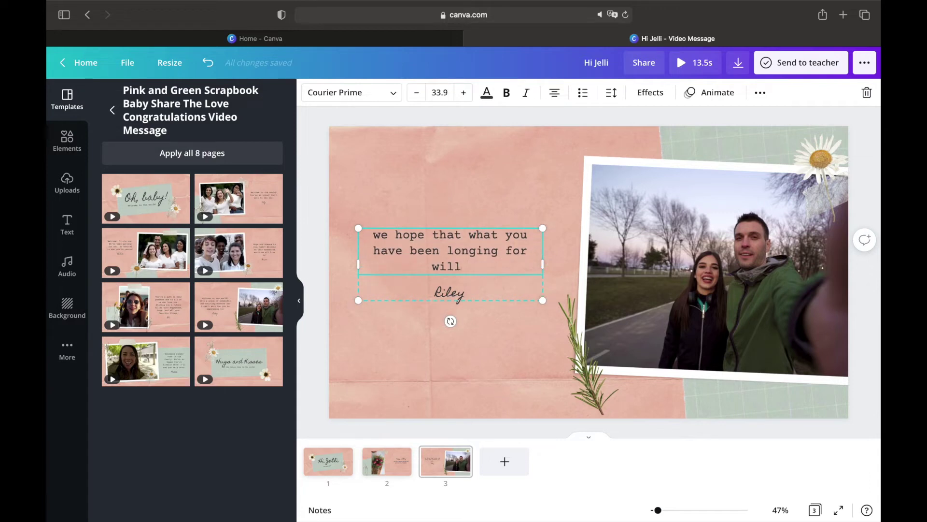
text( come true)
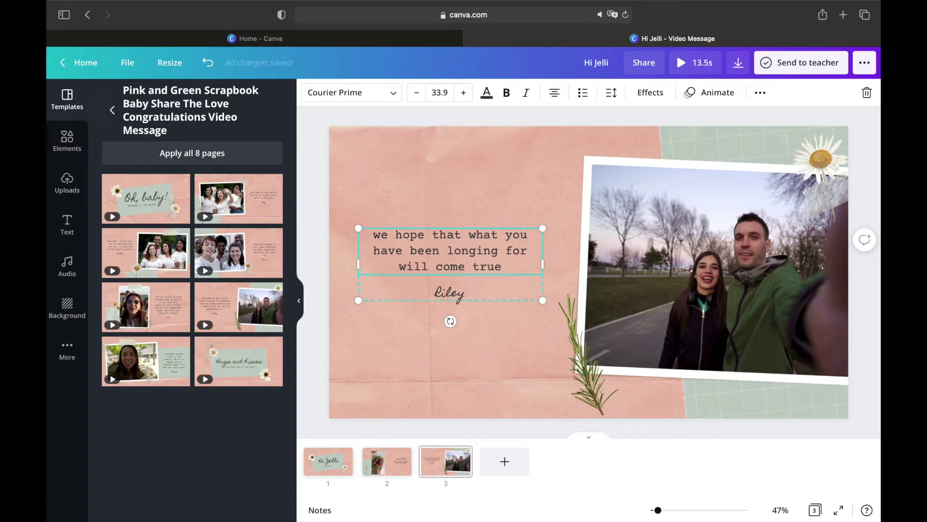
text( soon)
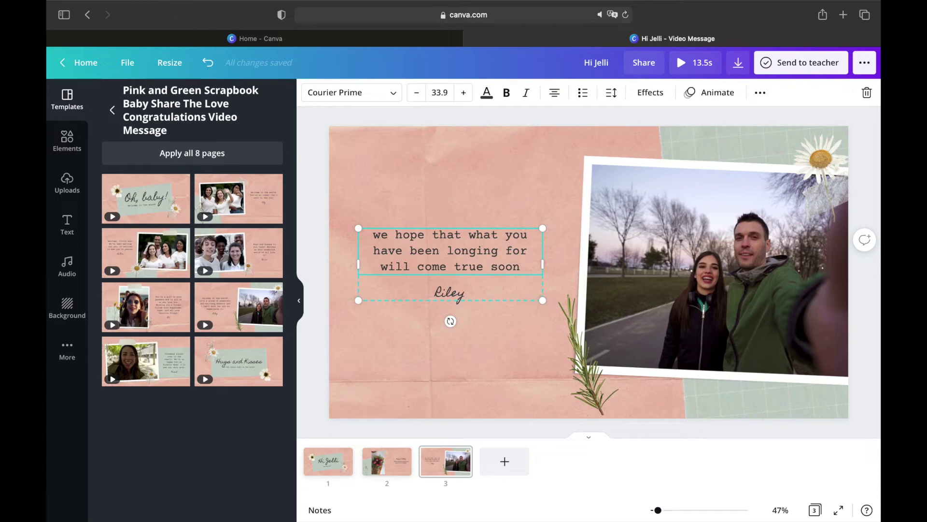
click(457, 295)
double_click(457, 295)
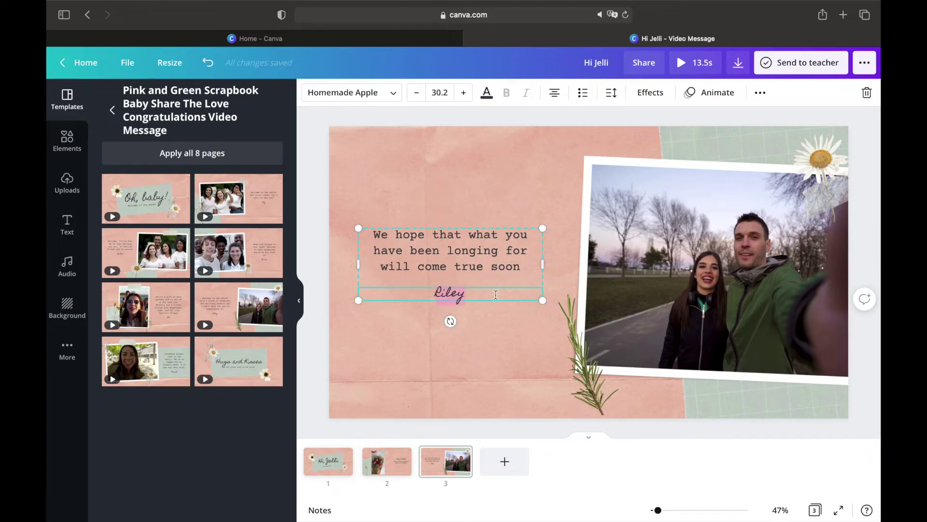
Set the font of the page 3 message to More Sugar Thin.
click(434, 250)
double_click(434, 250)
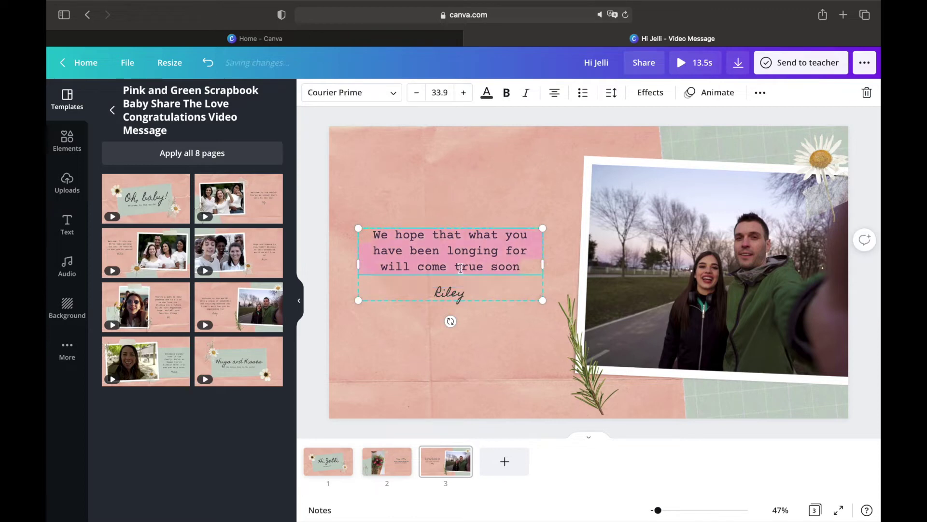
click(392, 96)
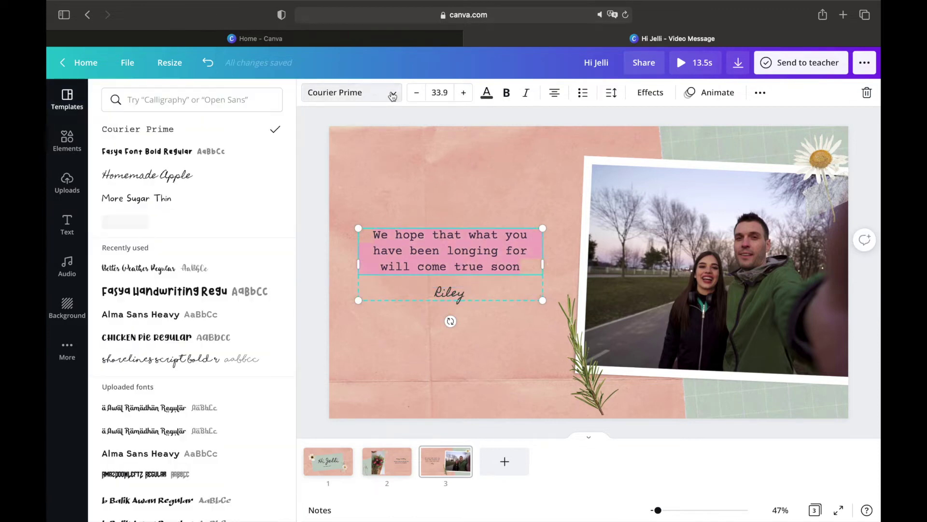
click(170, 200)
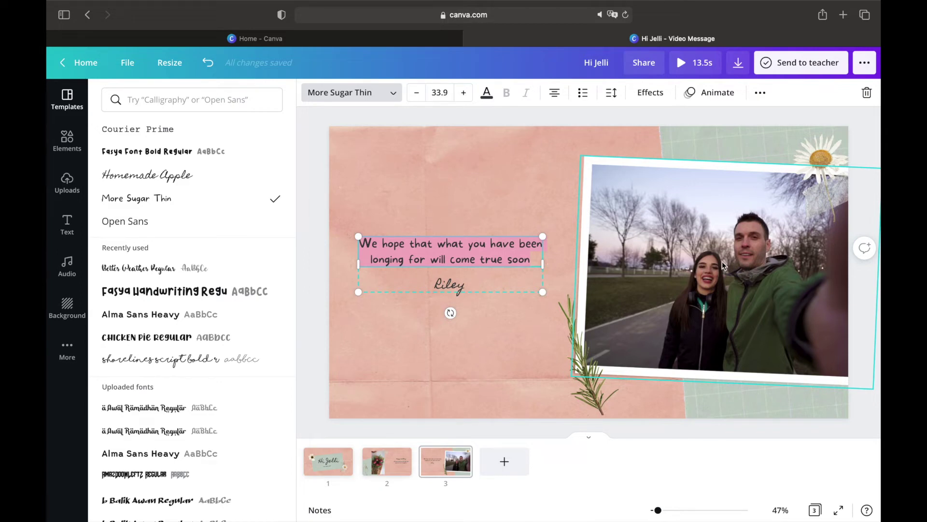
Replace the framed couple video on page 3 with the uploaded background-free image of the man in a beige suit, placed over the green paper.
right_click(708, 259)
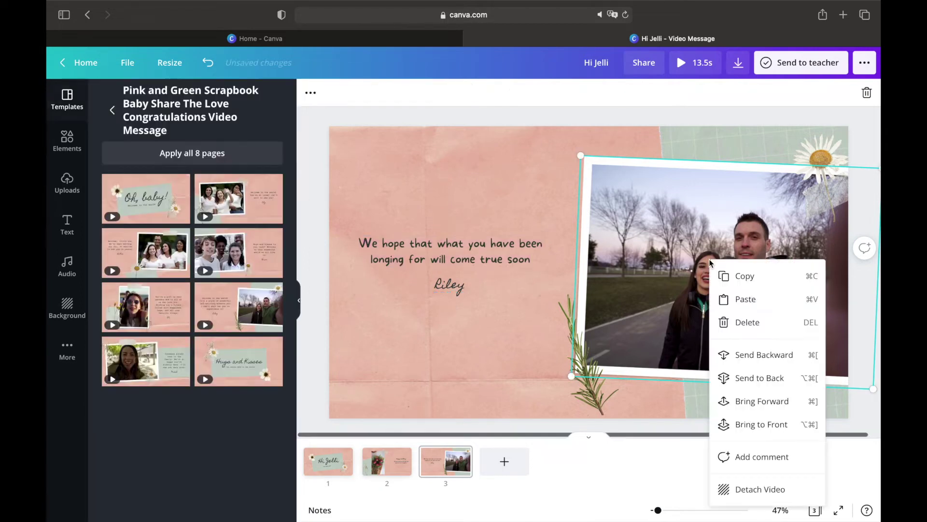
click(737, 322)
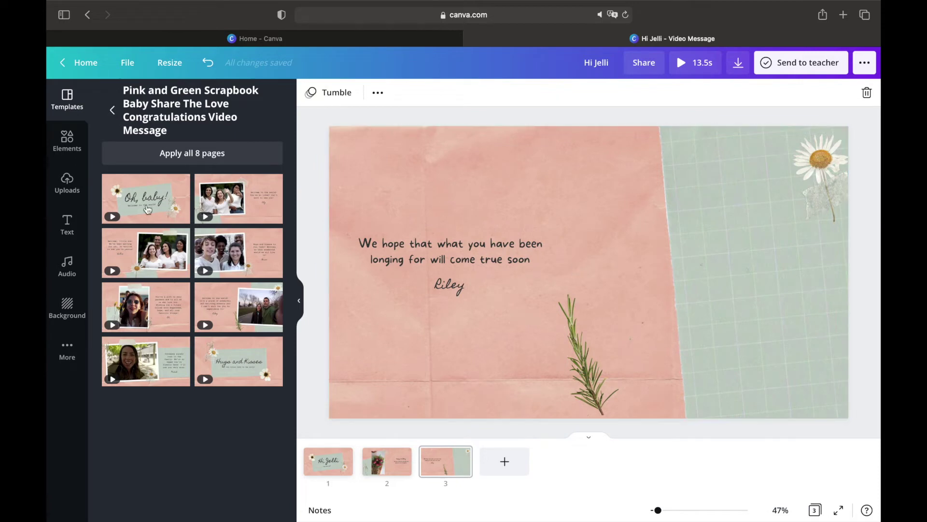
click(70, 183)
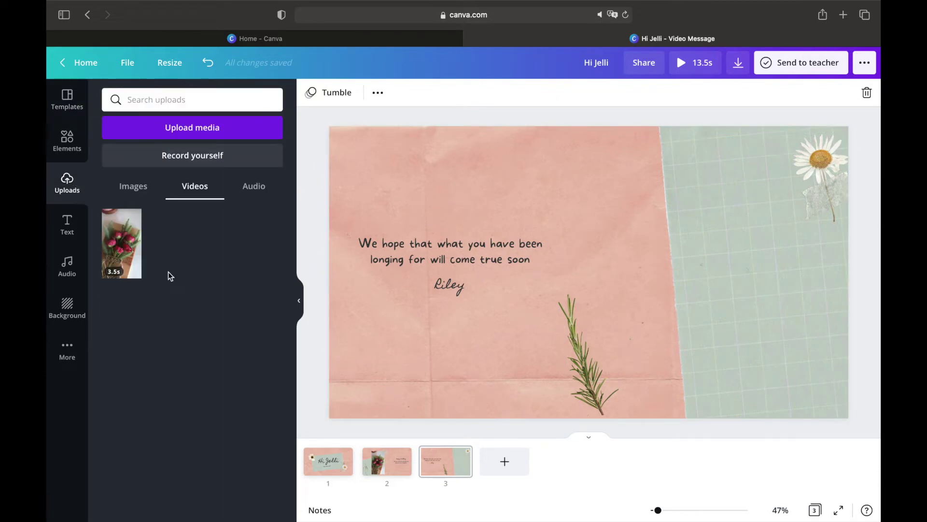
click(132, 186)
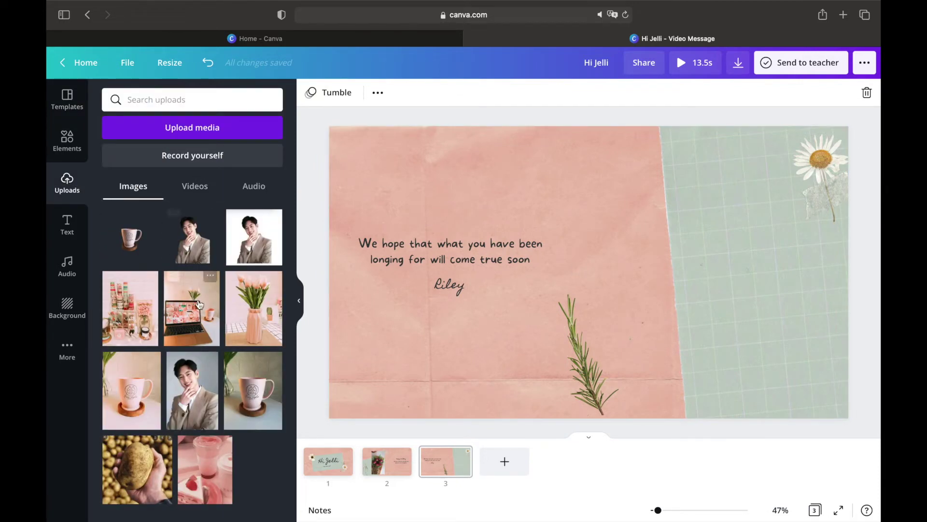
click(193, 248)
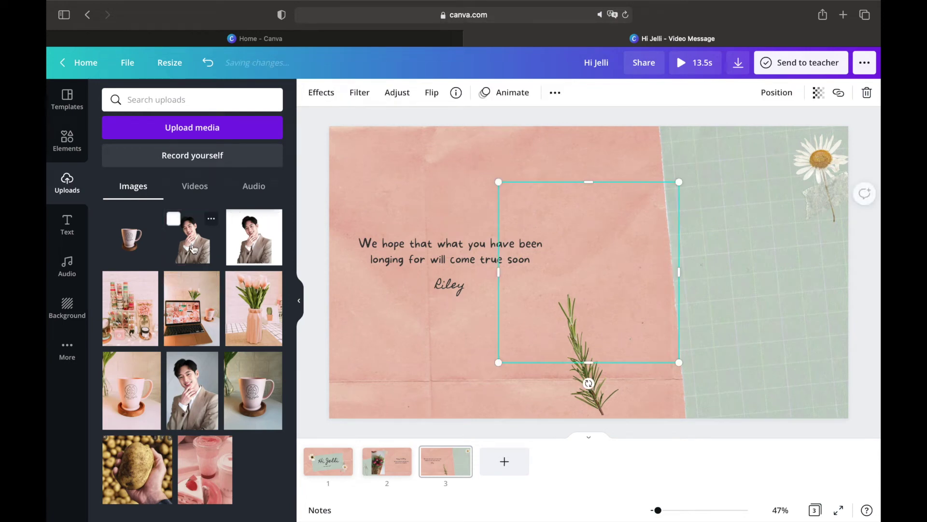
drag(580, 270, 720, 266)
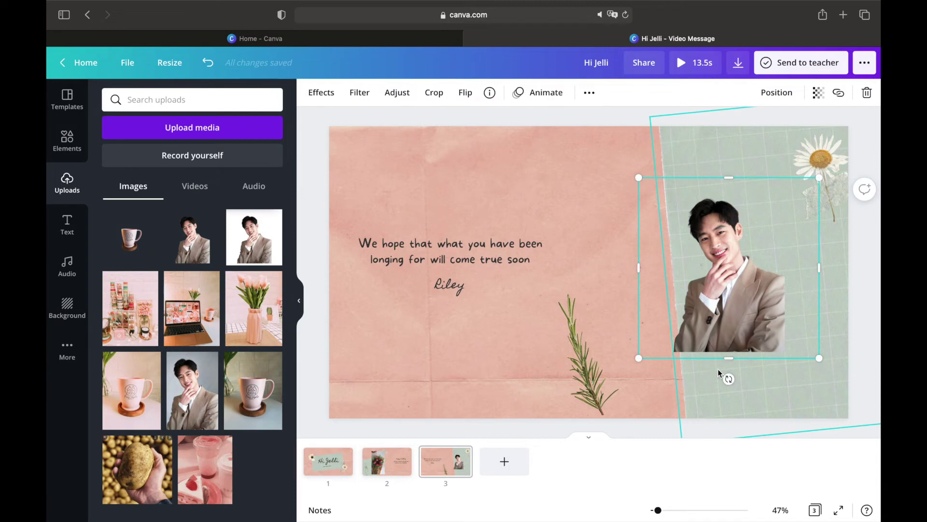
Tilt the cut-out man slightly clockwise, enlarge the image and nudge it into place at the green paper's edge.
mouse_move(728, 378)
mouse_down()
mouse_move(704, 375)
mouse_move(722, 372)
mouse_up()
drag(633, 351, 605, 374)
drag(712, 321, 719, 309)
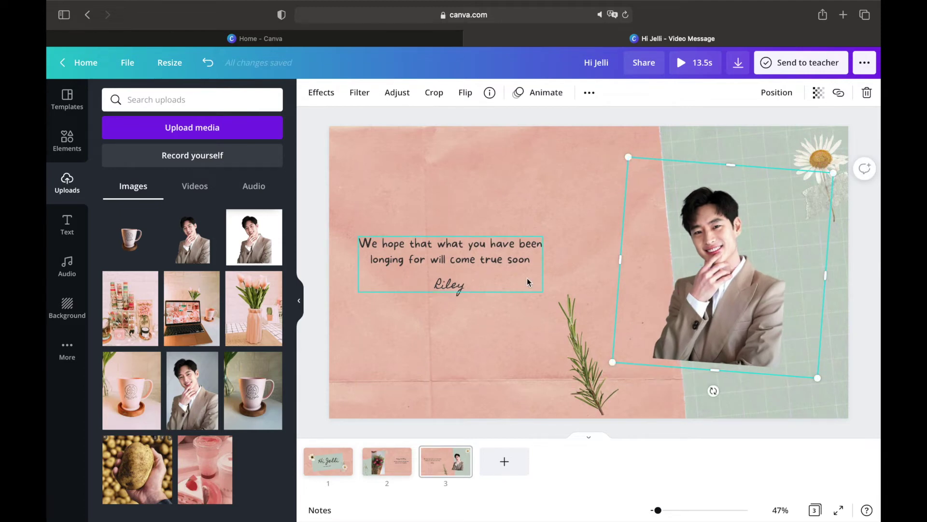
Replace the signature under the page 3 message with "Lee JeHoon".
double_click(444, 287)
key(BackSpace)
text(Lee Je)
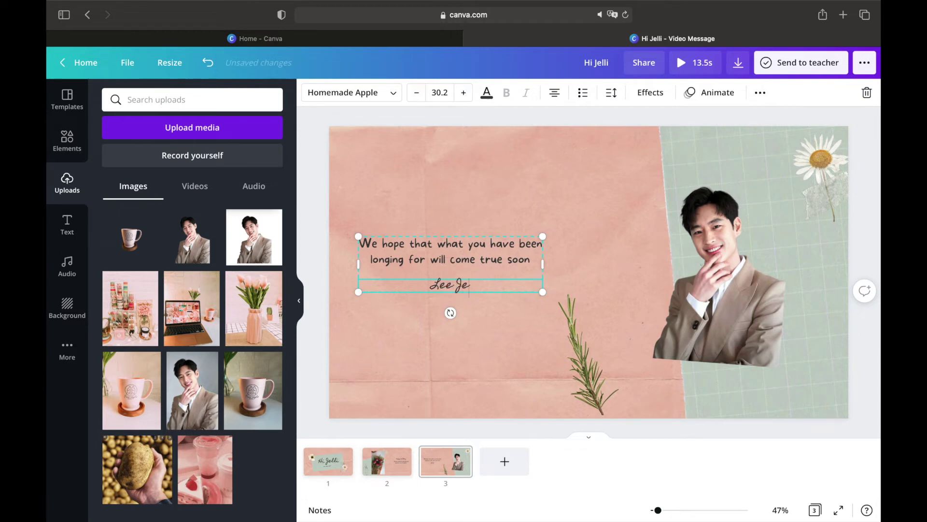
text(Hoon)
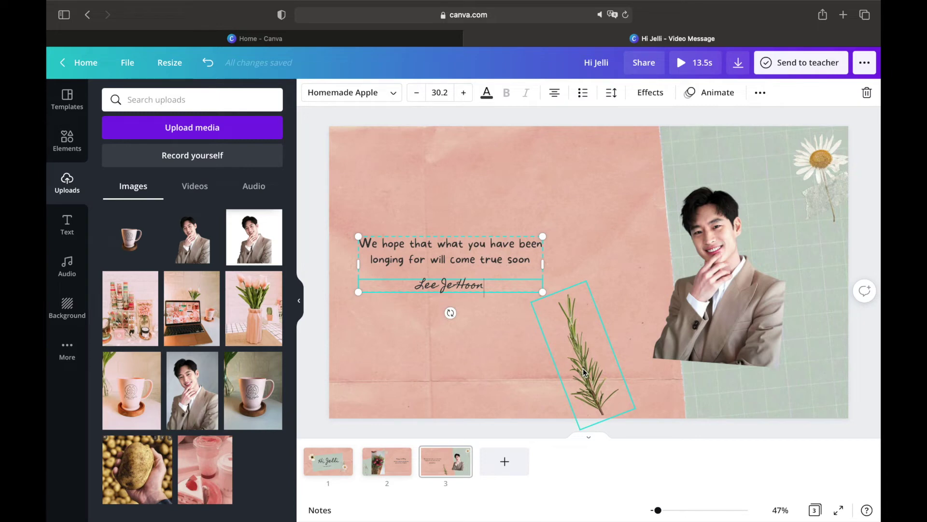
Move the rosemary sprig beside the cut-out man's left edge, and shift the daisy slightly left and down with a slight clockwise turn.
drag(585, 368, 651, 347)
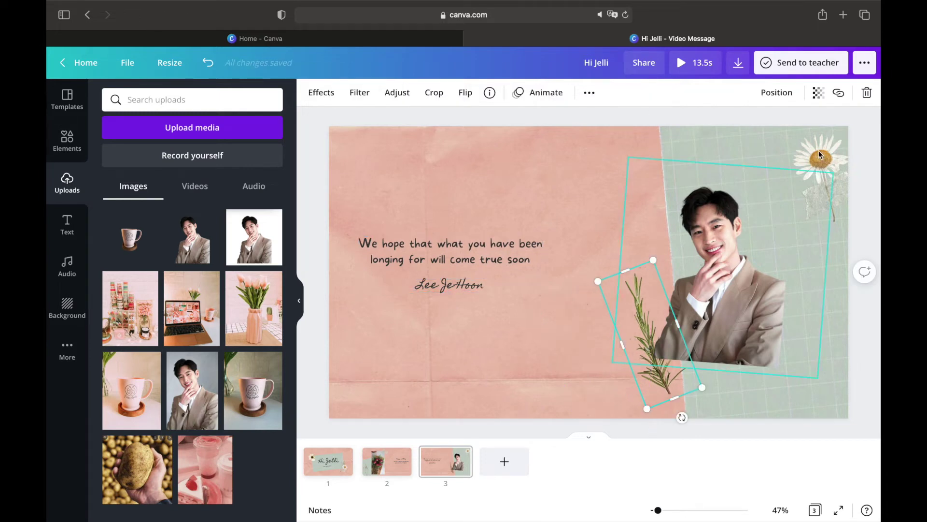
click(824, 170)
drag(824, 170, 804, 176)
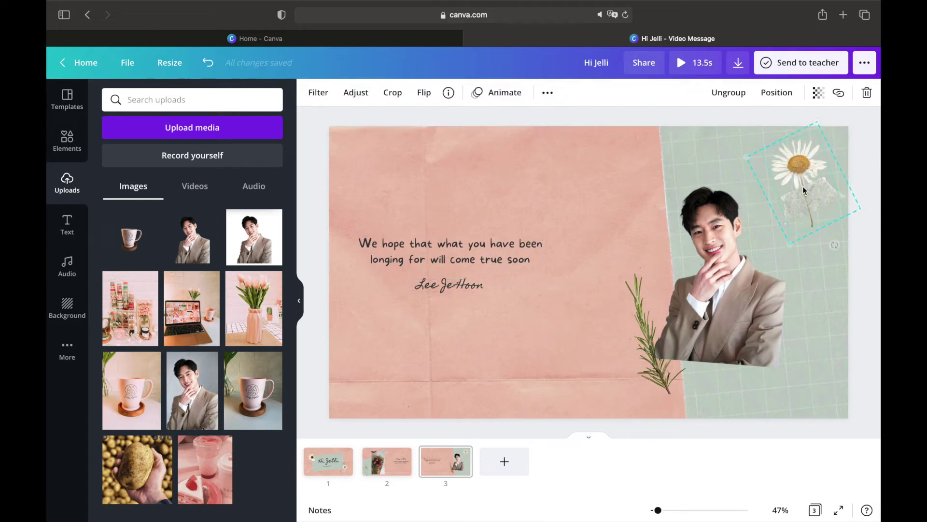
drag(798, 241, 824, 250)
click(604, 264)
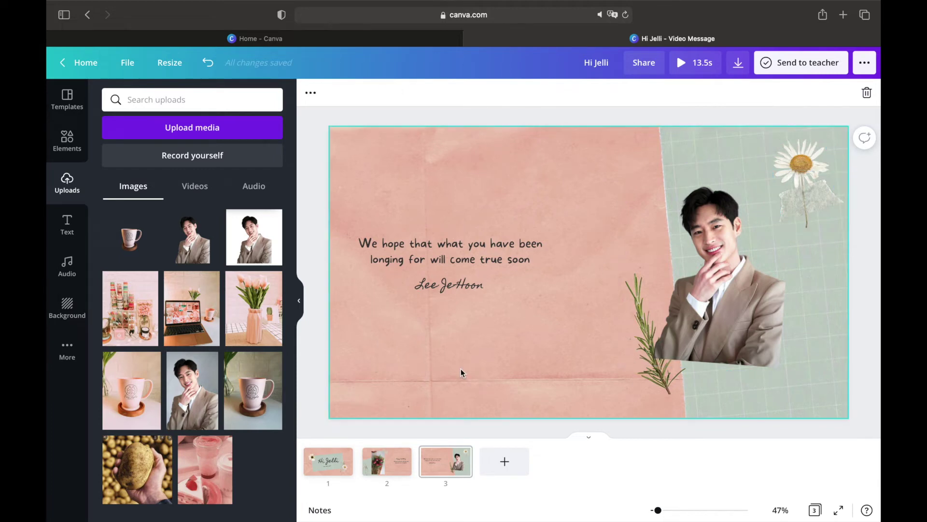
Add a fourth page and apply the scrapbook template layout with the framed video of the woman in sunglasses.
click(504, 461)
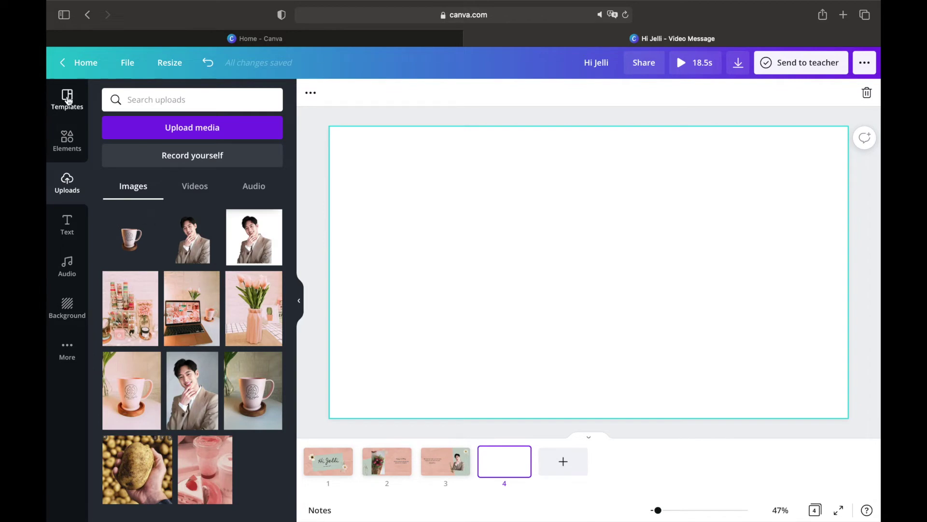
click(68, 99)
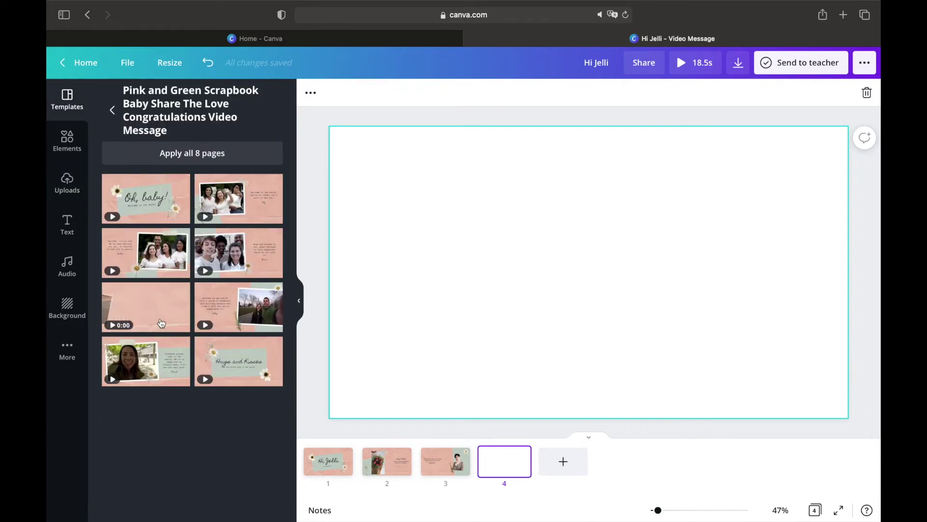
click(135, 307)
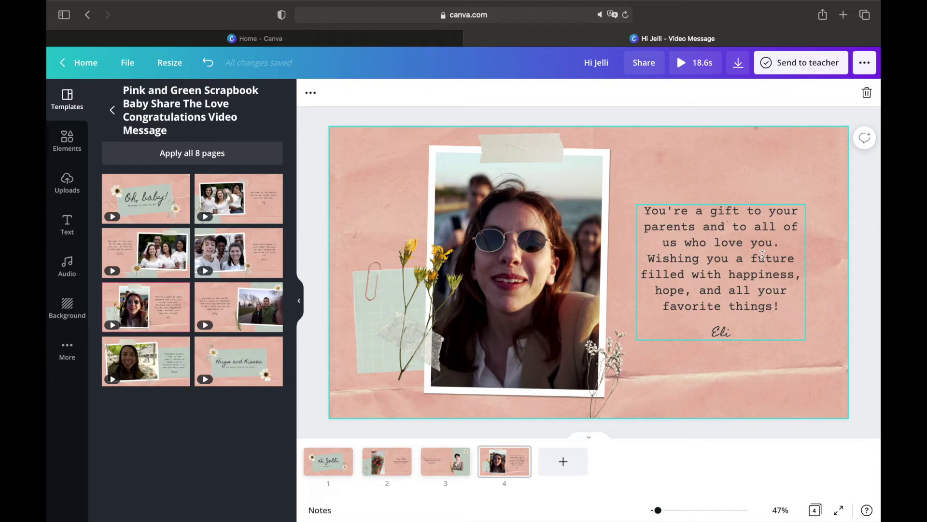
Move the page 4 message and signature slightly up and to the right, and set the message font to More Sugar Thin.
click(649, 215)
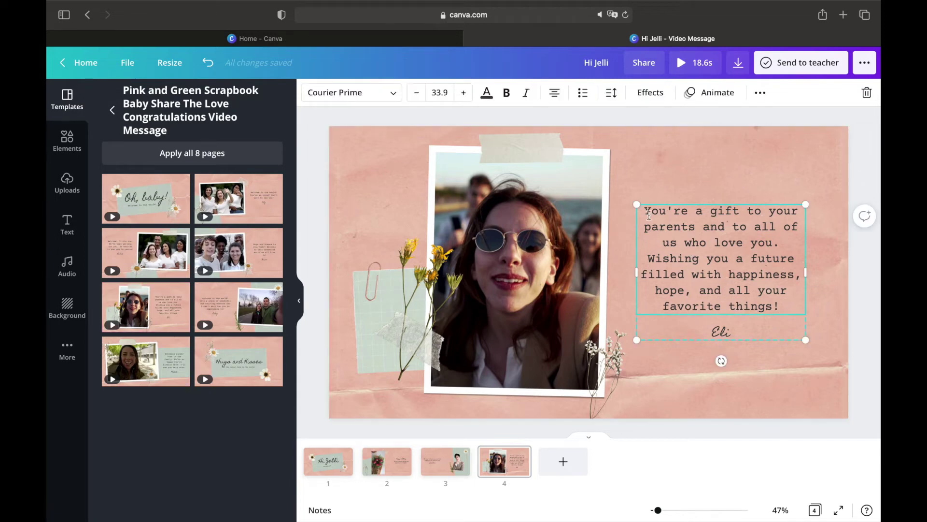
mouse_move(647, 211)
mouse_down()
mouse_move(647, 186)
mouse_move(652, 195)
mouse_up()
double_click(654, 196)
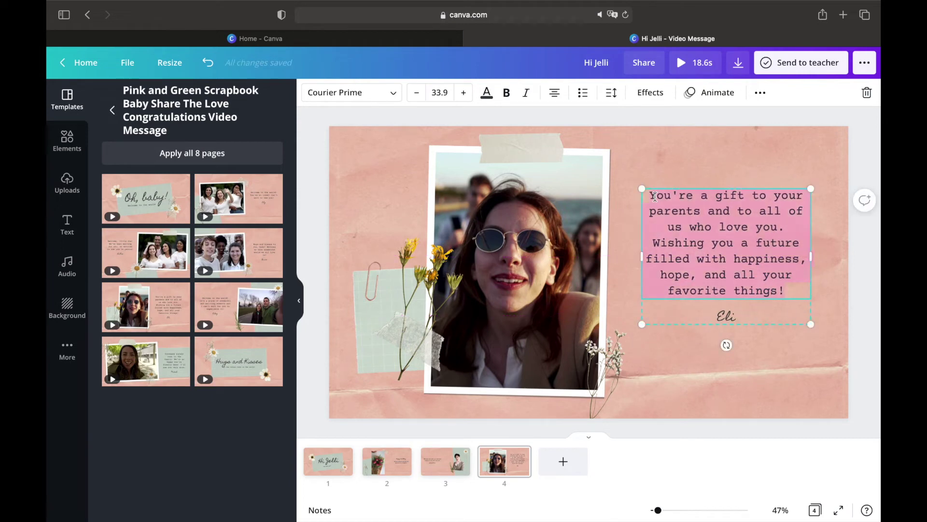
click(394, 93)
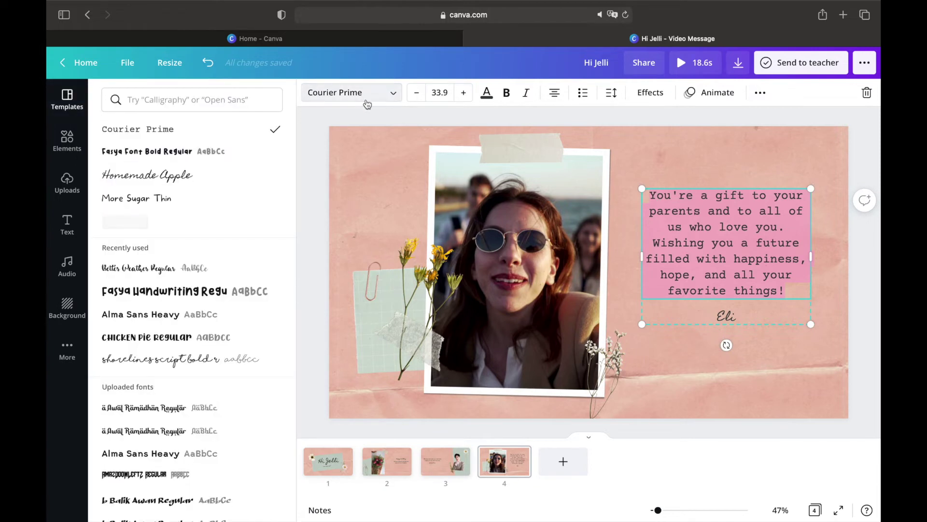
click(174, 201)
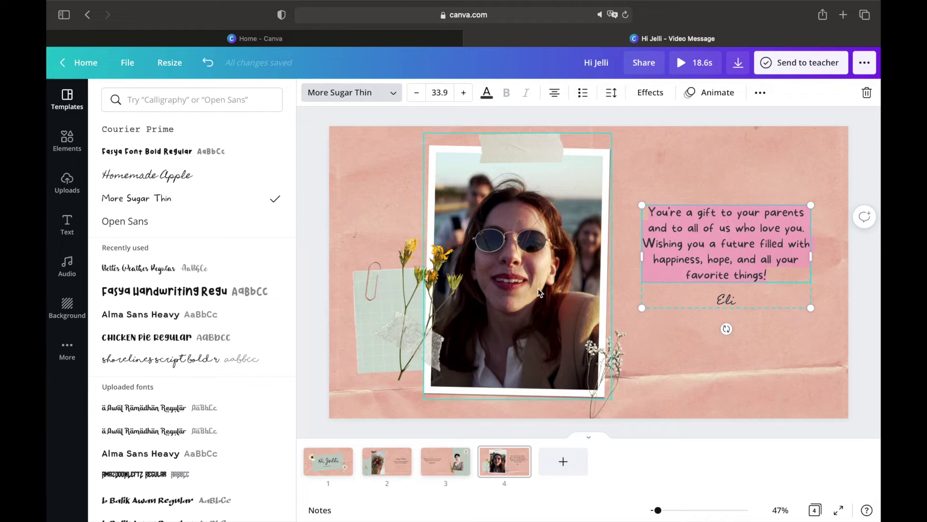
Insert the uploaded portrait of the man in the beige suit on page 4 and delete the framed video of the woman.
click(67, 185)
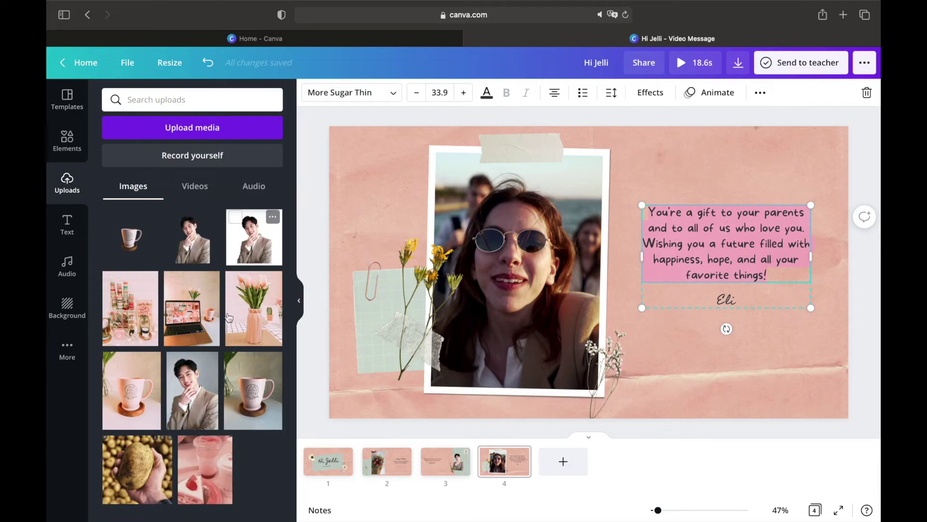
click(191, 396)
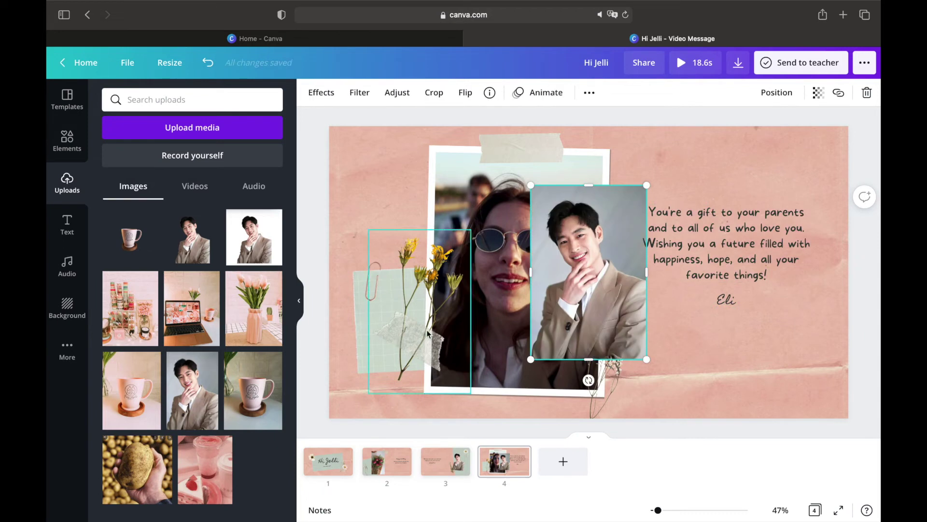
click(497, 199)
right_click(497, 199)
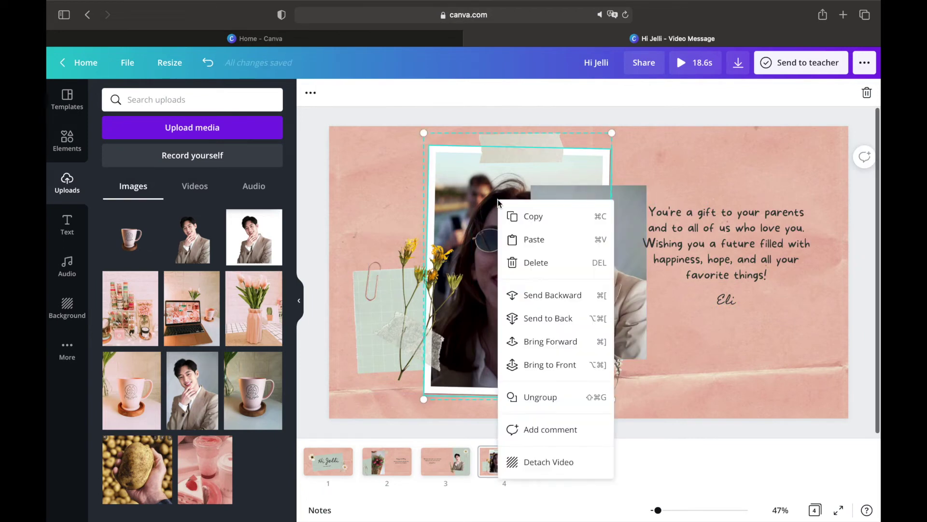
click(514, 263)
Enlarge the man's portrait, position it under the tape between the green paper and the message, and send it to the back.
drag(583, 248, 486, 240)
drag(547, 351, 602, 390)
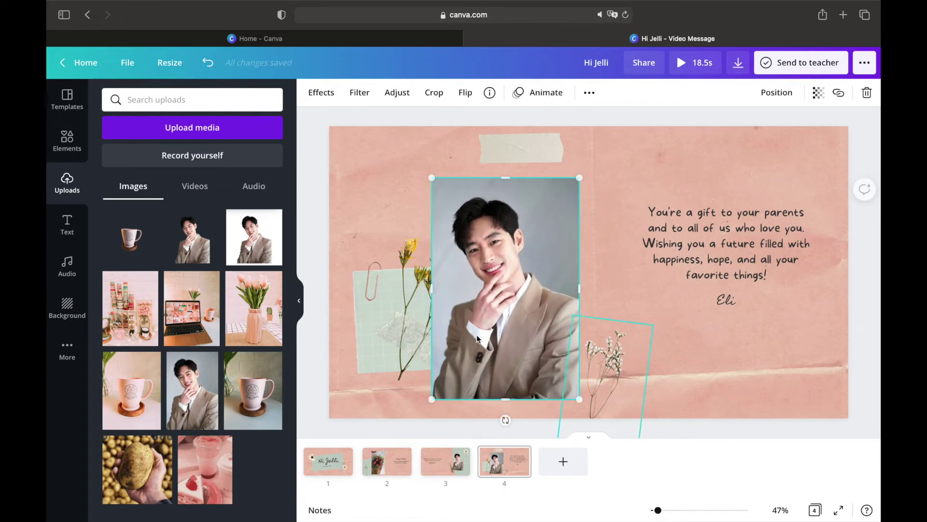
drag(479, 336, 497, 314)
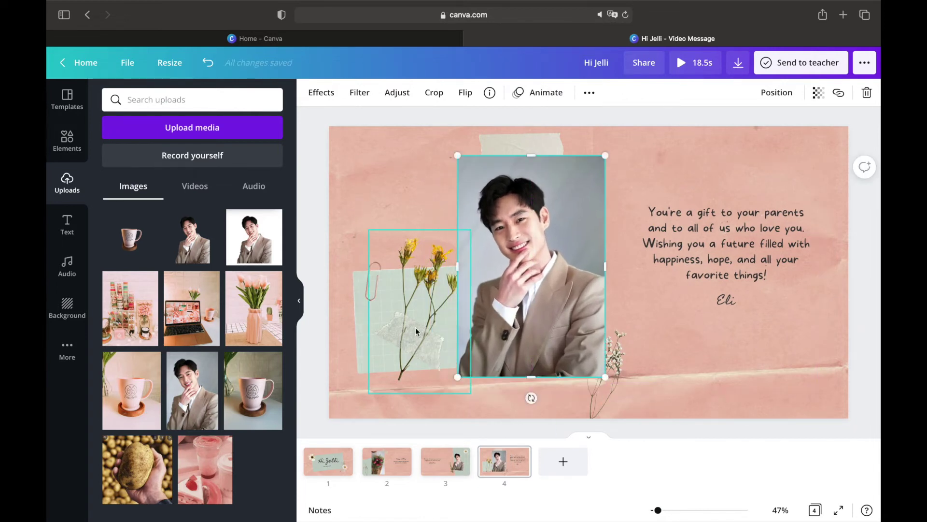
right_click(507, 310)
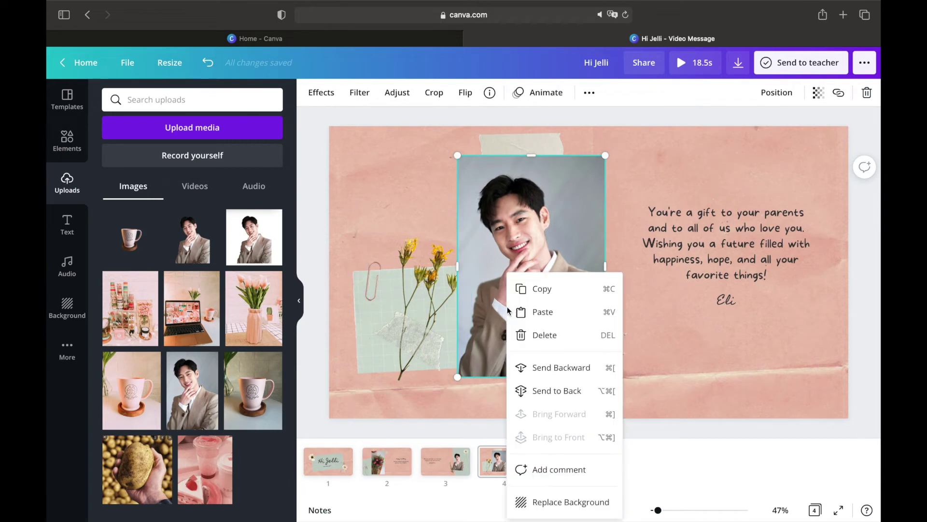
click(551, 390)
click(682, 382)
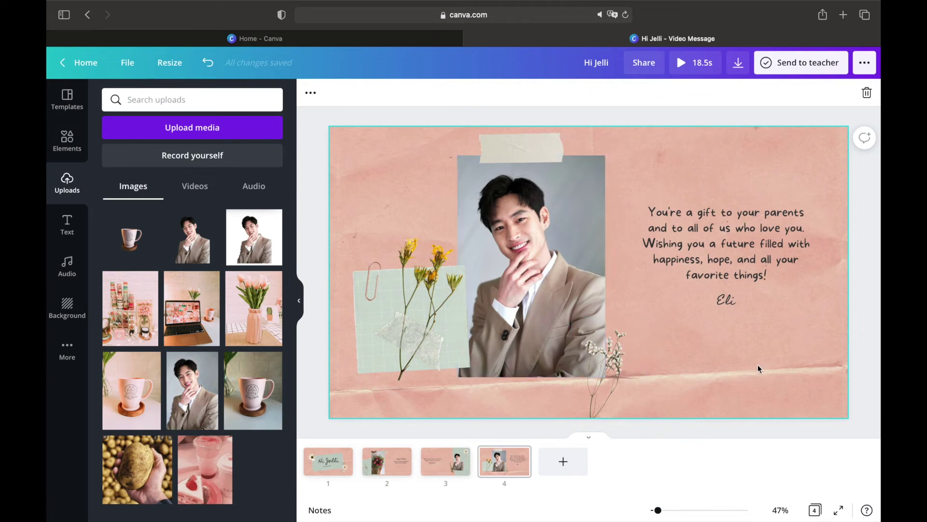
Replace the signature under the page 4 message with "Lee Je-hoon".
click(725, 303)
key(BackSpace)
text(Lee Je-hoon)
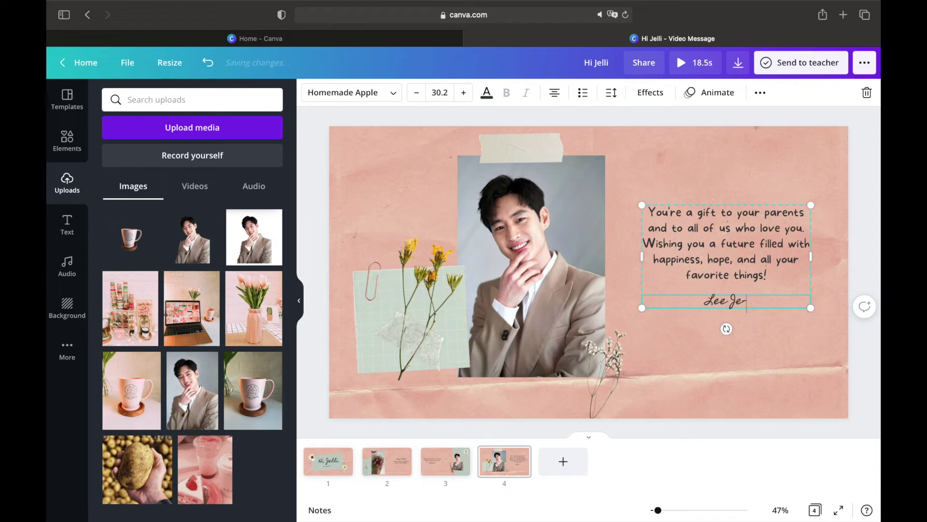
click(700, 355)
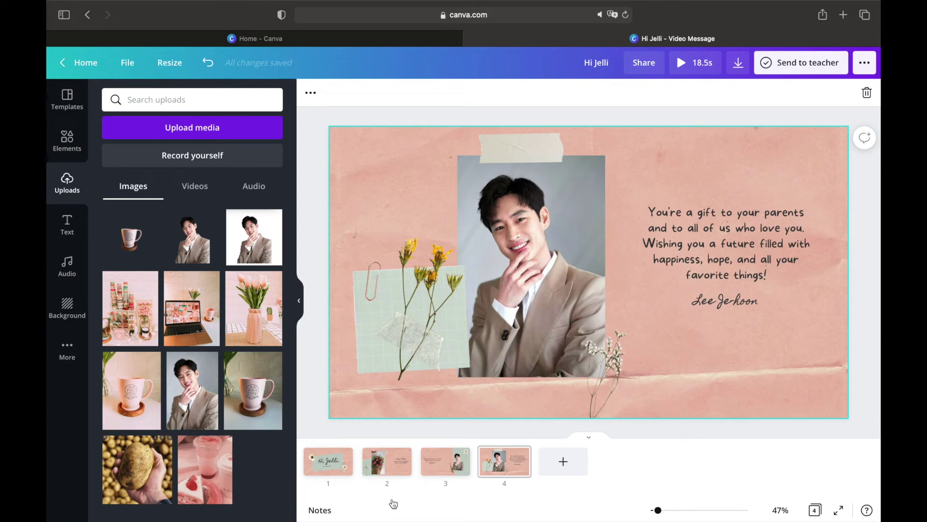
click(387, 461)
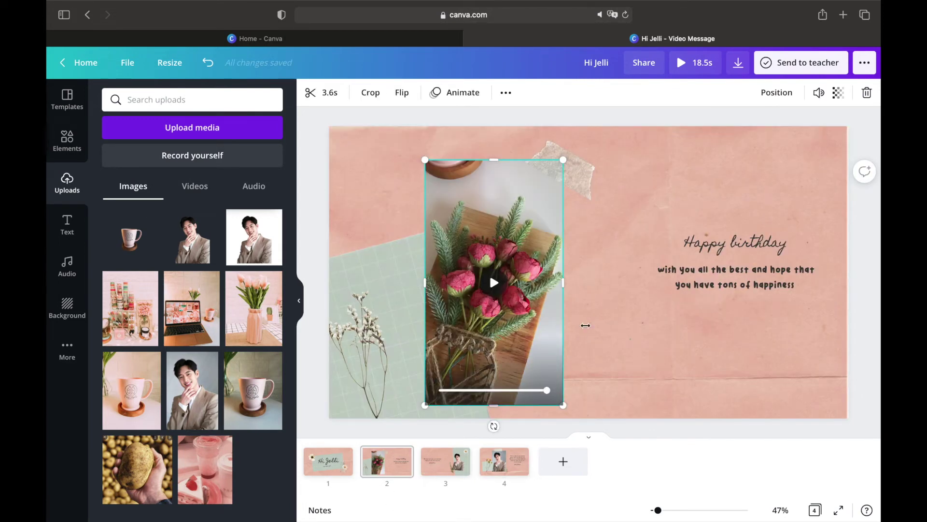
click(630, 300)
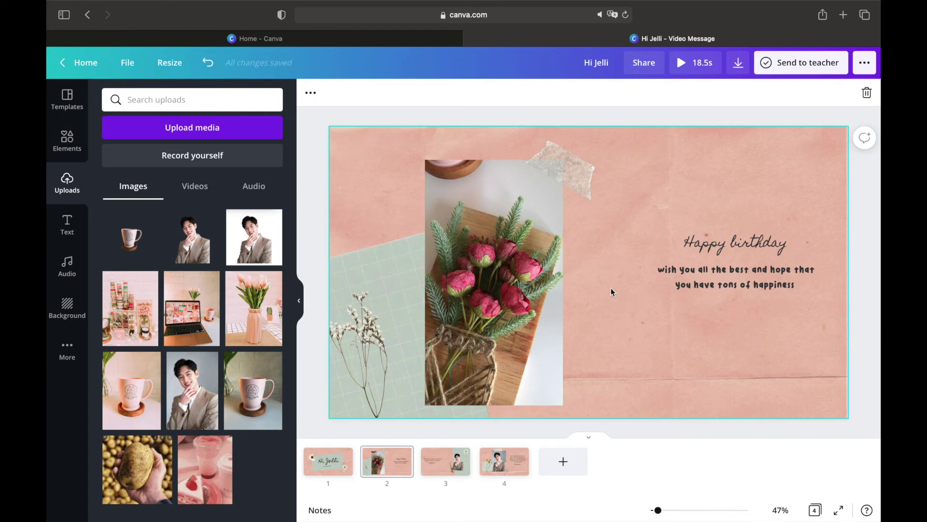
Add a fifth page and apply the template's "Hugs and Kisses" closing layout to it.
click(563, 461)
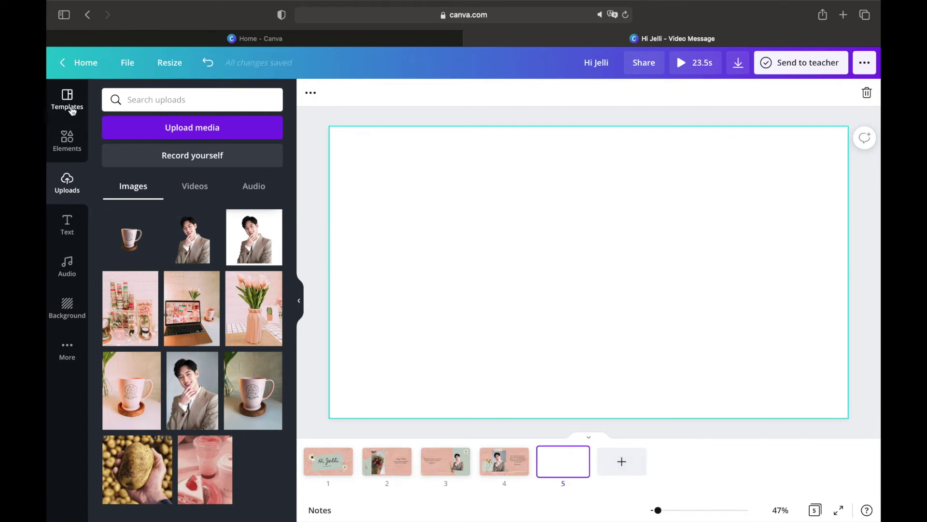
click(71, 109)
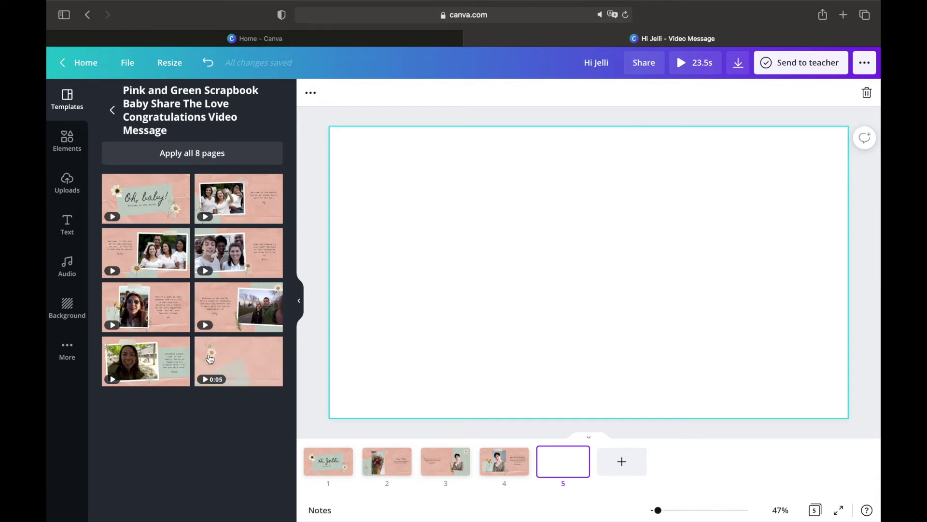
click(236, 368)
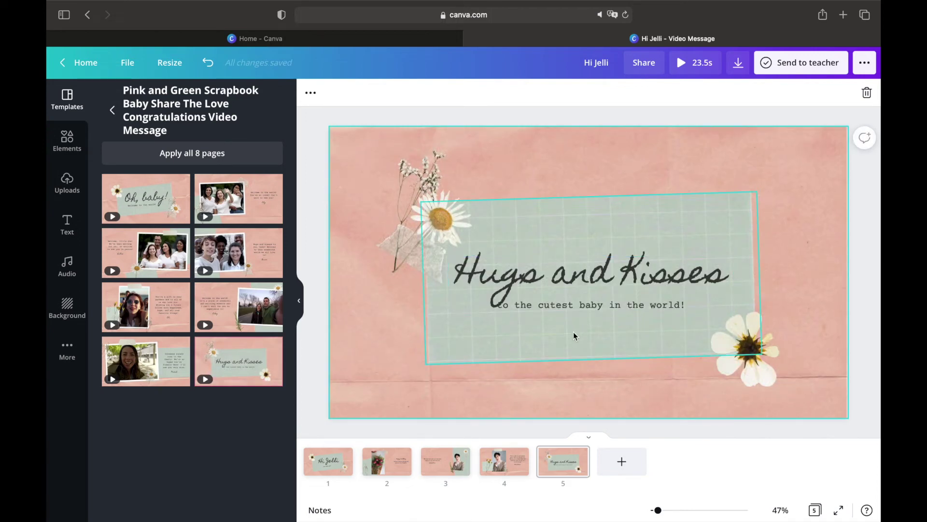
Replace the subtitle under "Hugs and Kisses" with "to the birthday girl".
click(575, 307)
click(575, 307)
text(to the birthda)
key(ctrl+z)
text(hday girl)
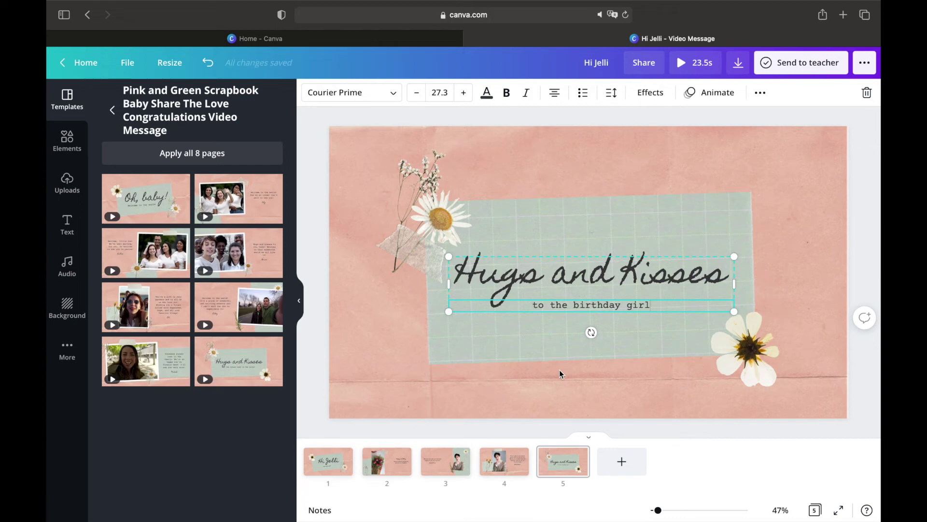
Set the font of the "to the birthday girl" subtitle to More Sugar Thin.
triple_click(581, 302)
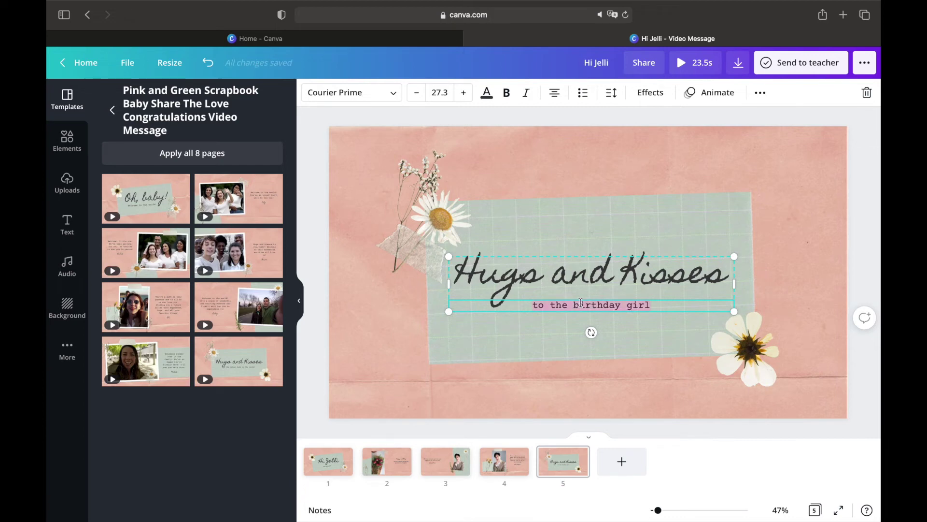
click(392, 92)
click(178, 200)
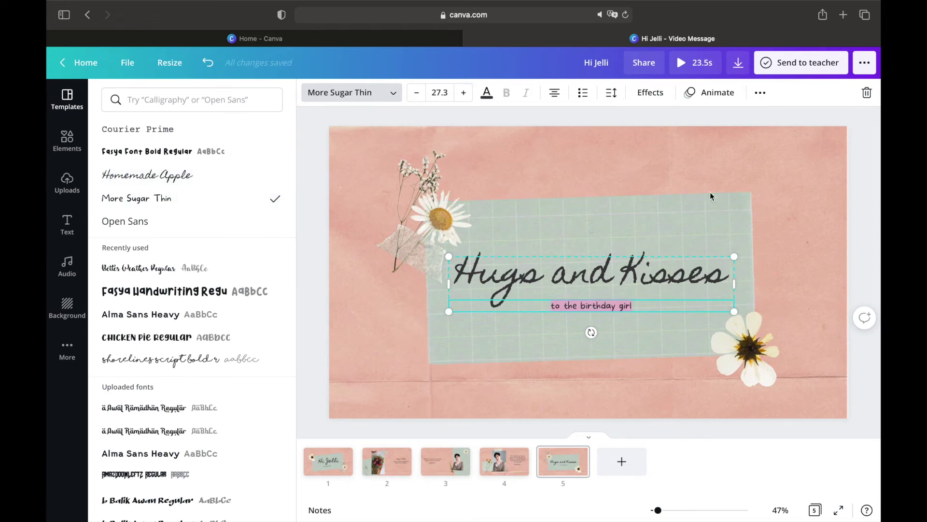
key(Escape)
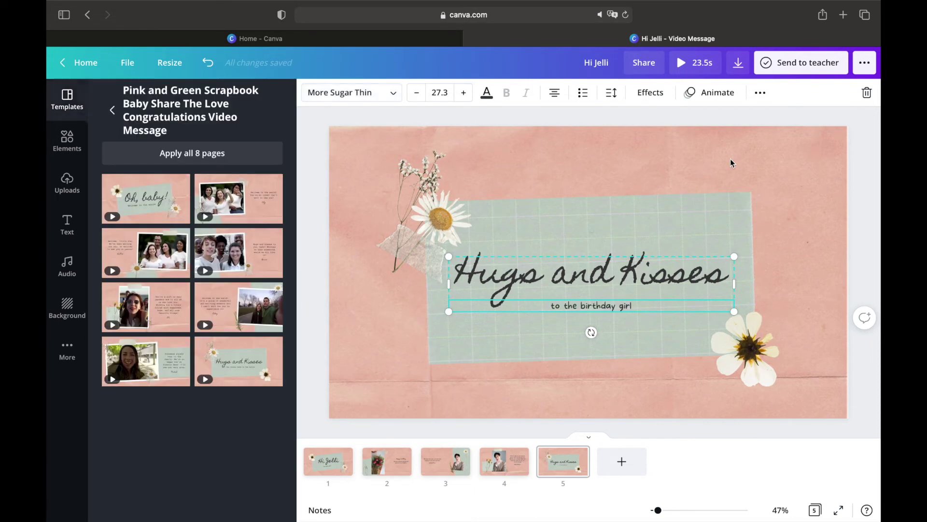
Apply the Scrapbook text animation to the text on page 5.
click(710, 94)
click(199, 400)
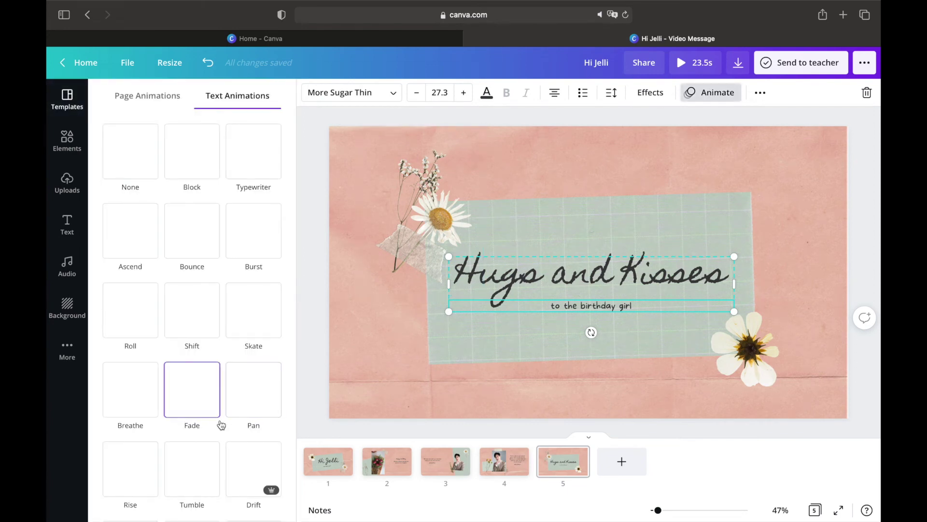
scroll(219, 423, down, 3)
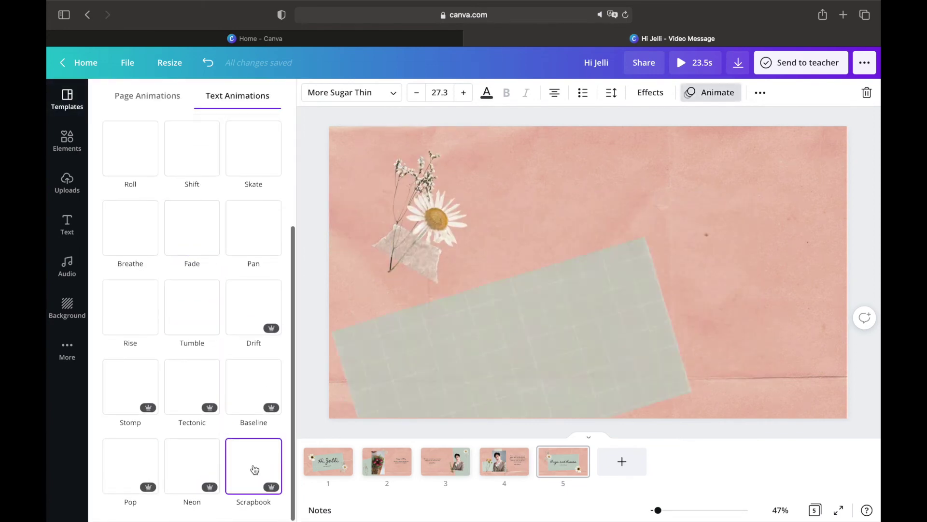
click(253, 469)
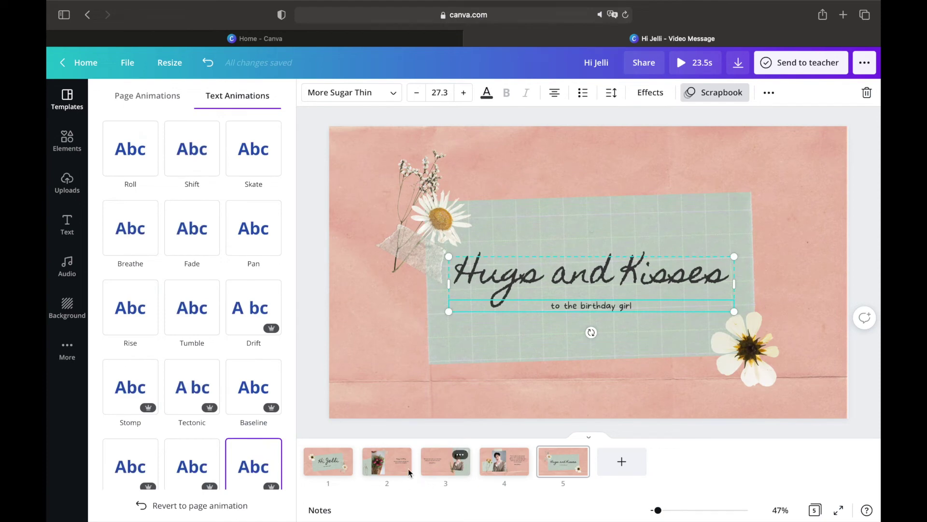
Set page 2's page animation to Scrapbook and apply it to all pages.
click(385, 467)
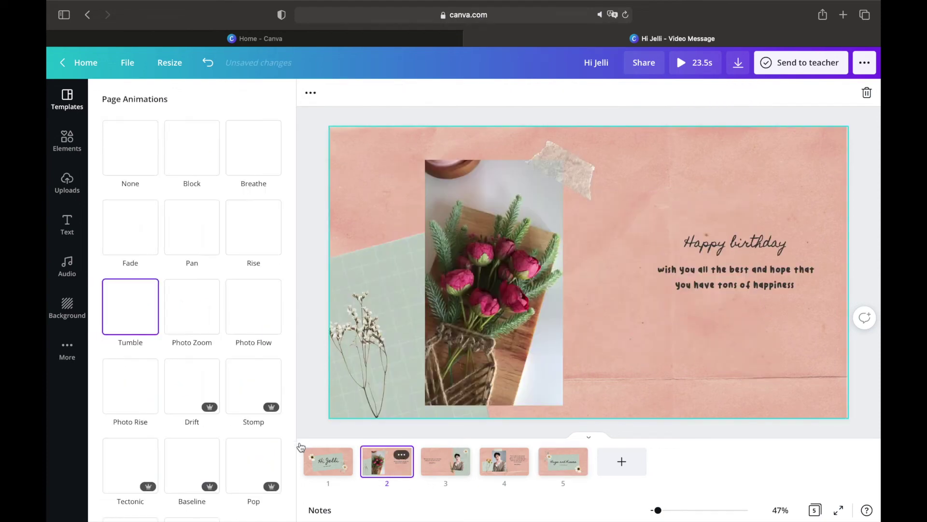
scroll(251, 484, down, 3)
click(192, 440)
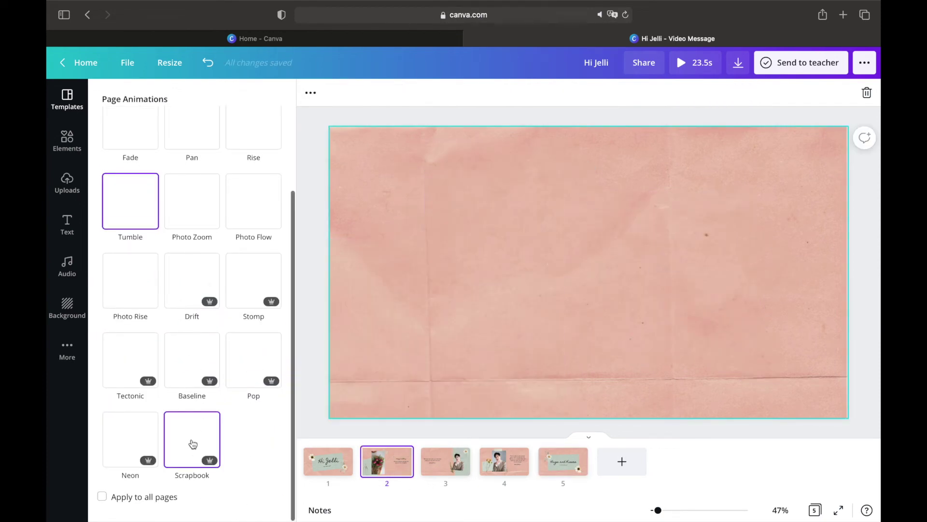
click(104, 496)
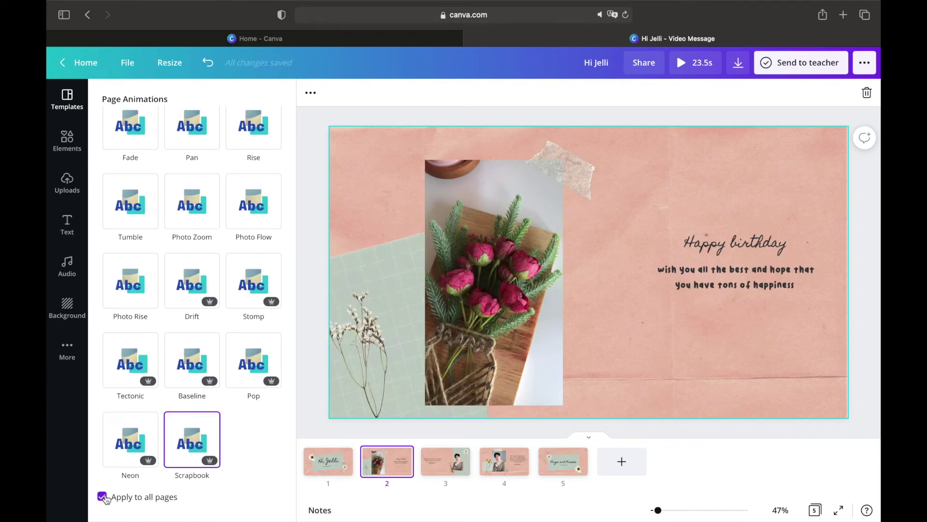
Preview the whole video message from page 1, then close the preview.
click(333, 461)
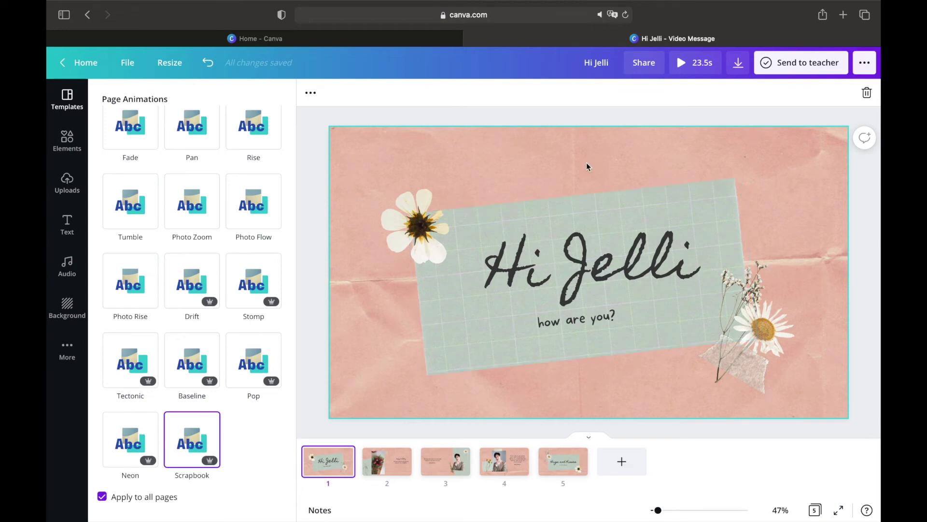
click(693, 66)
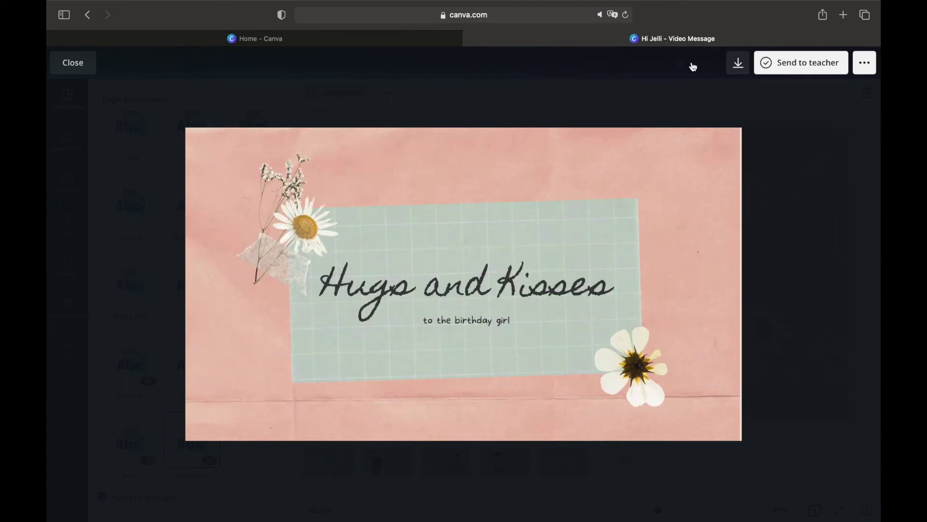
click(73, 63)
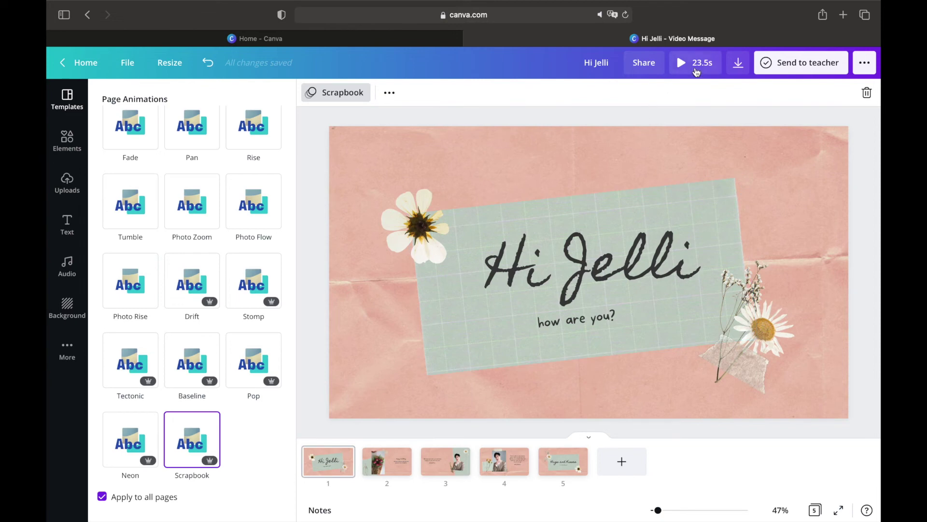
Check the page timing settings of page 1 and page 3.
click(389, 92)
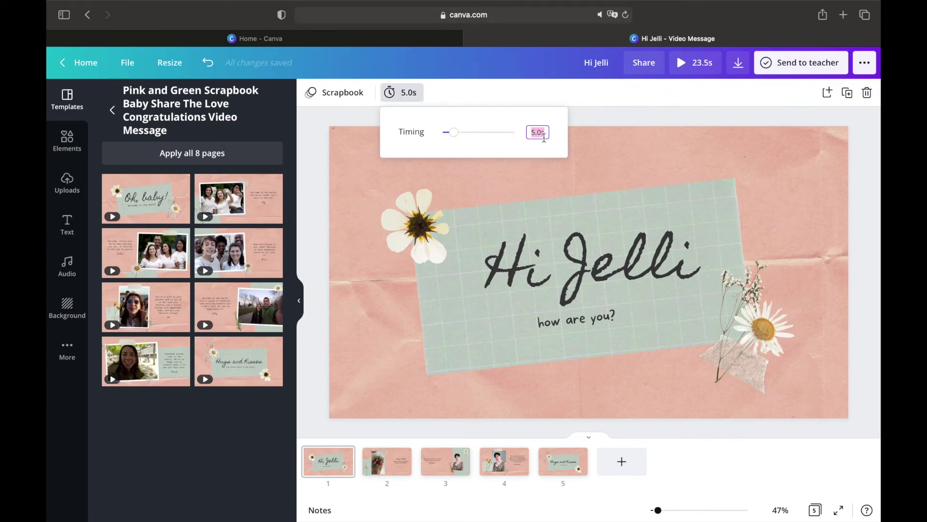
click(532, 178)
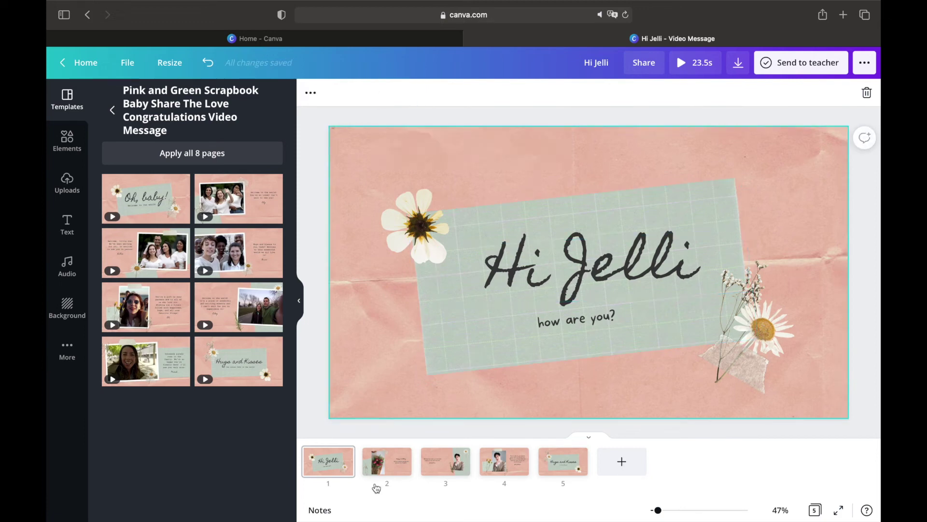
click(445, 461)
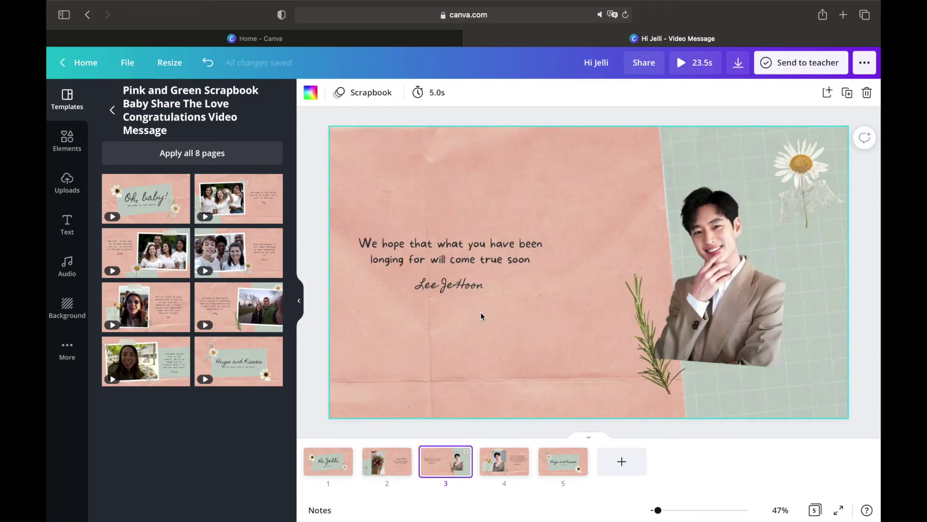
click(429, 92)
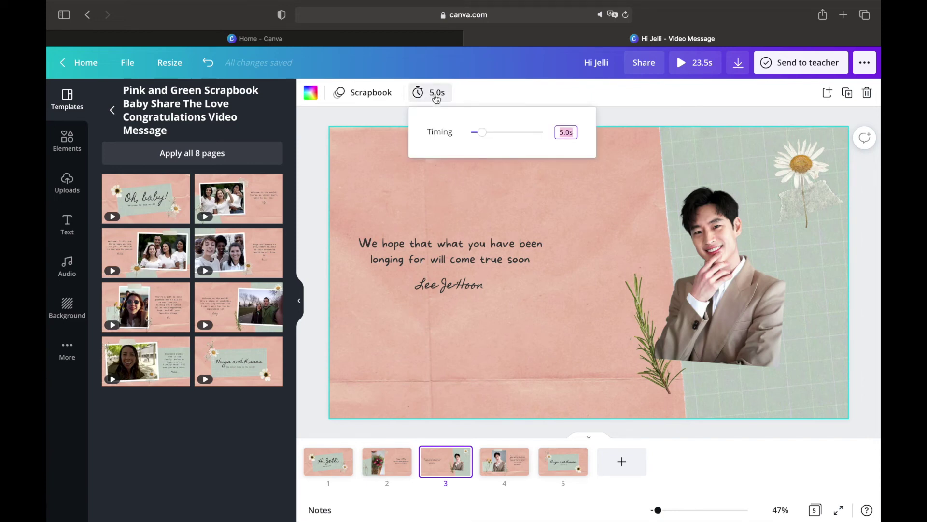
Set the page timing of page 3 and page 4 to 7.0 seconds each.
click(562, 133)
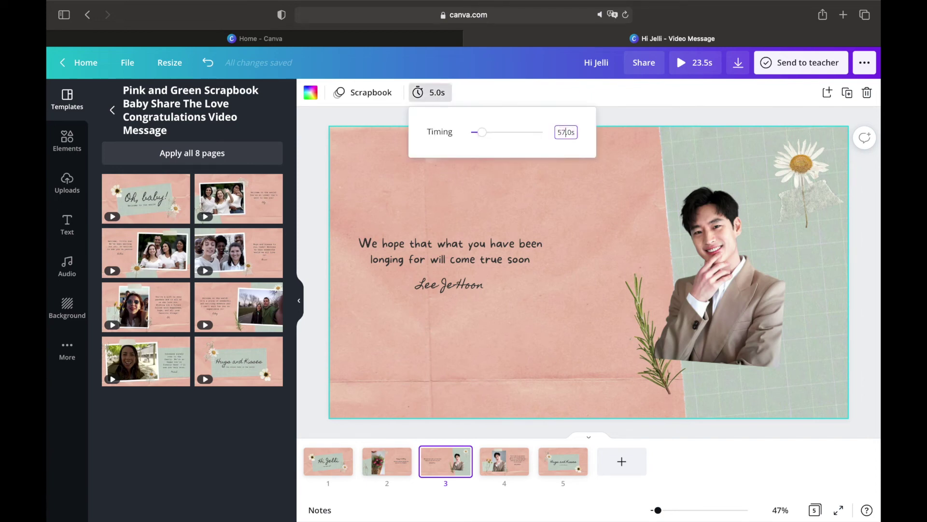
click(609, 210)
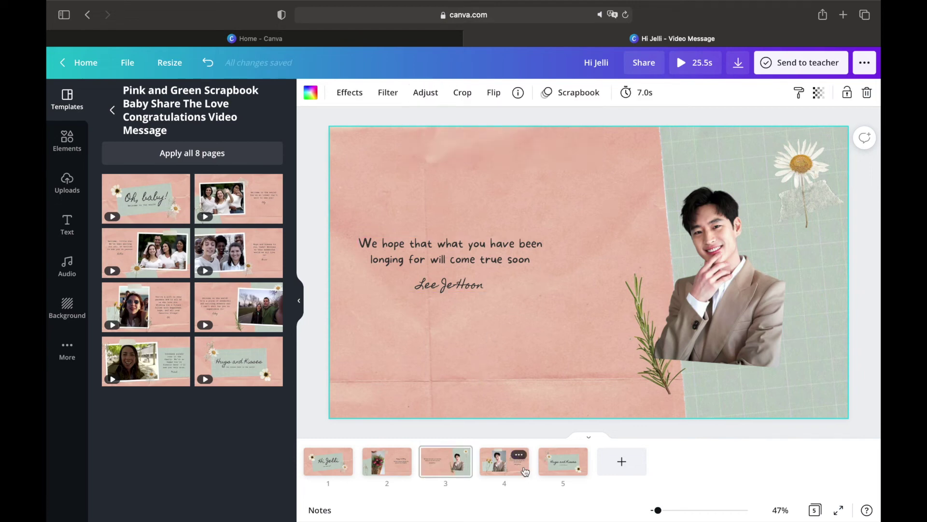
click(525, 471)
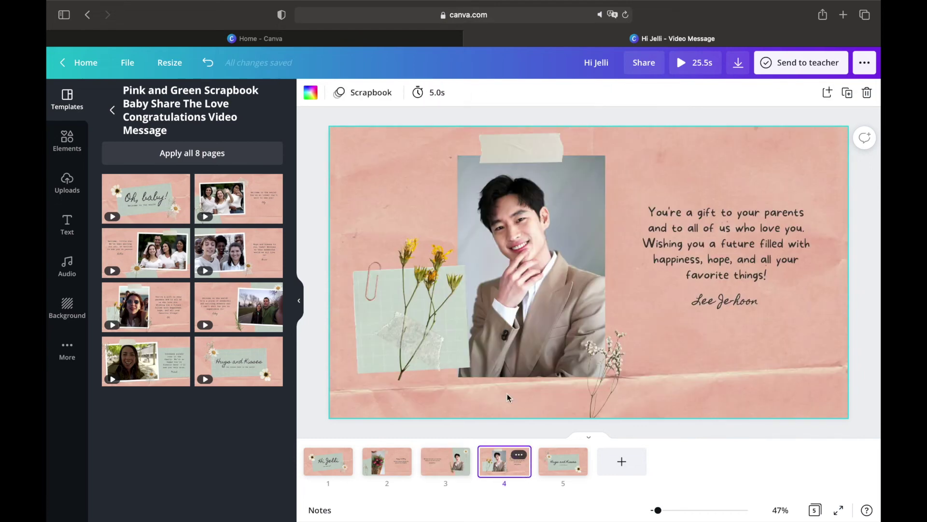
click(436, 93)
click(563, 134)
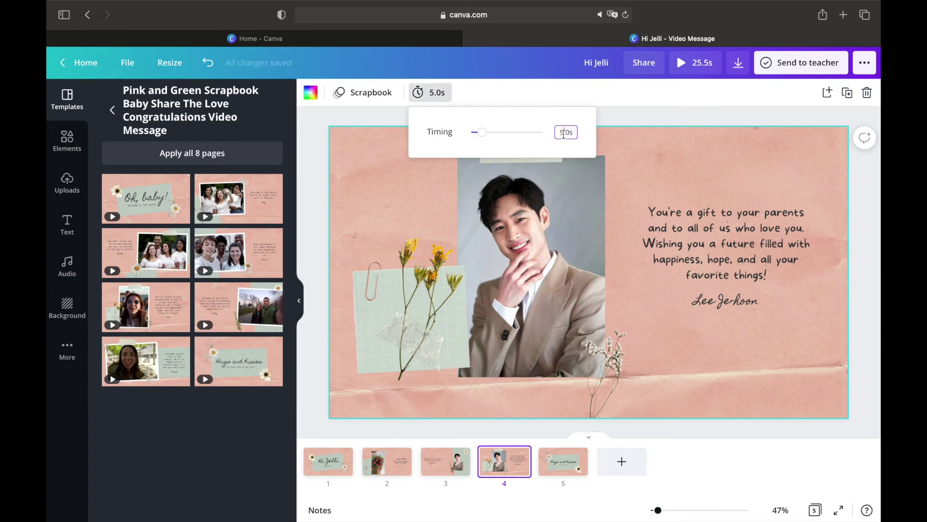
key(BackSpace)
click(631, 196)
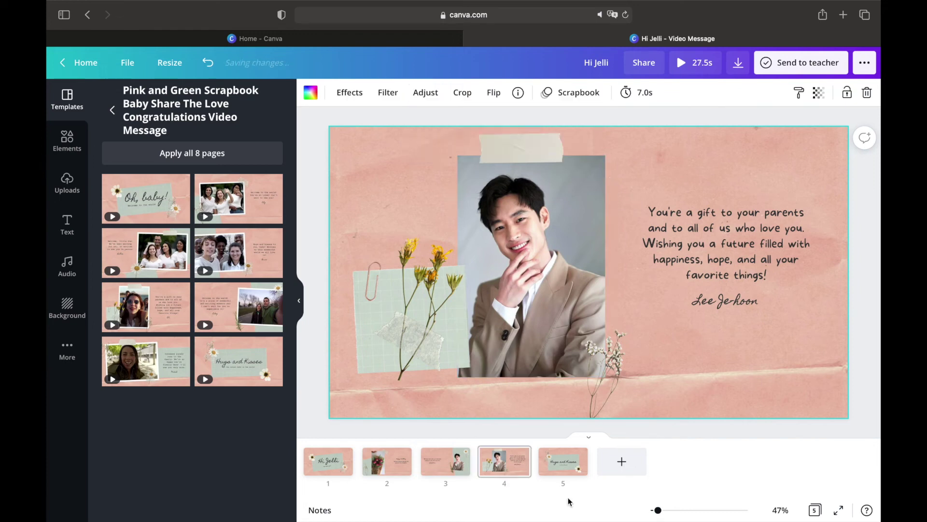
Review page 5 and page 2 of the video message.
click(560, 472)
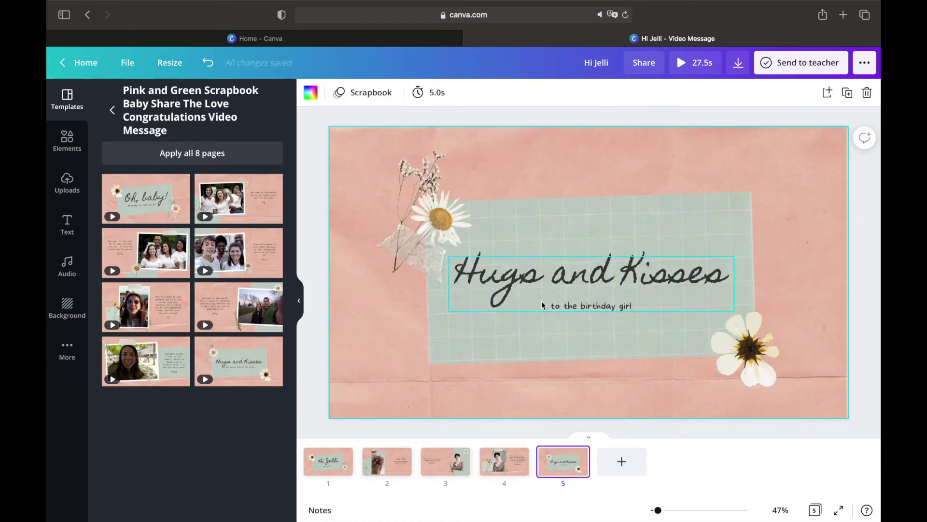
click(394, 470)
click(607, 240)
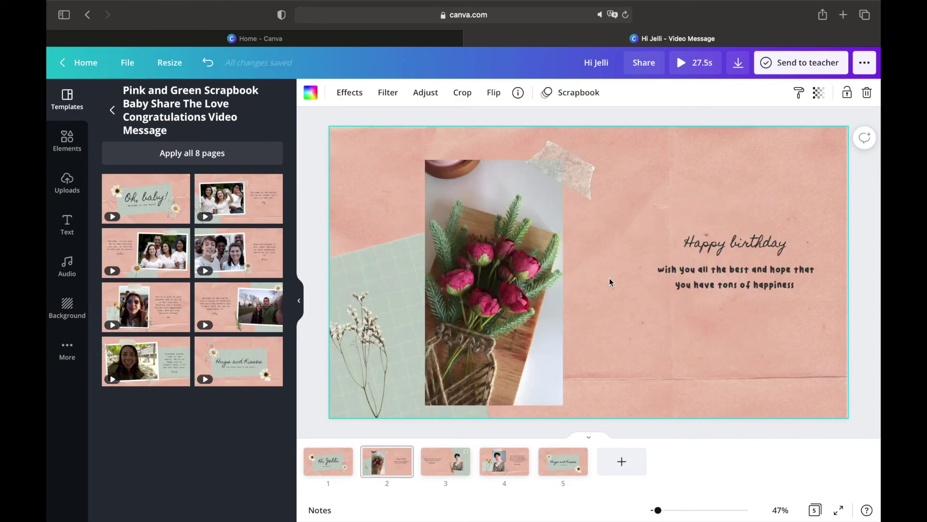
Add the free Happy Whistling Ukulele track from the Happy audio category to the video, starting from page 1, after sampling it.
click(326, 472)
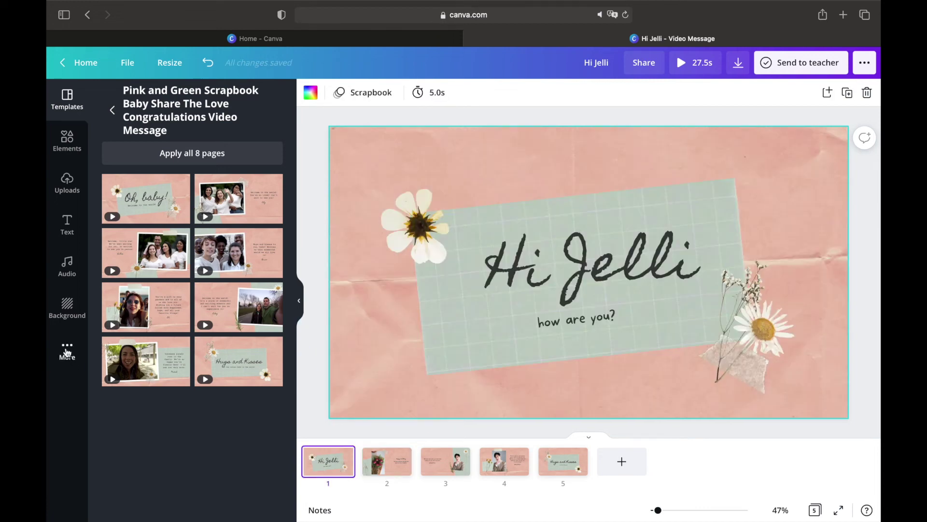
click(67, 352)
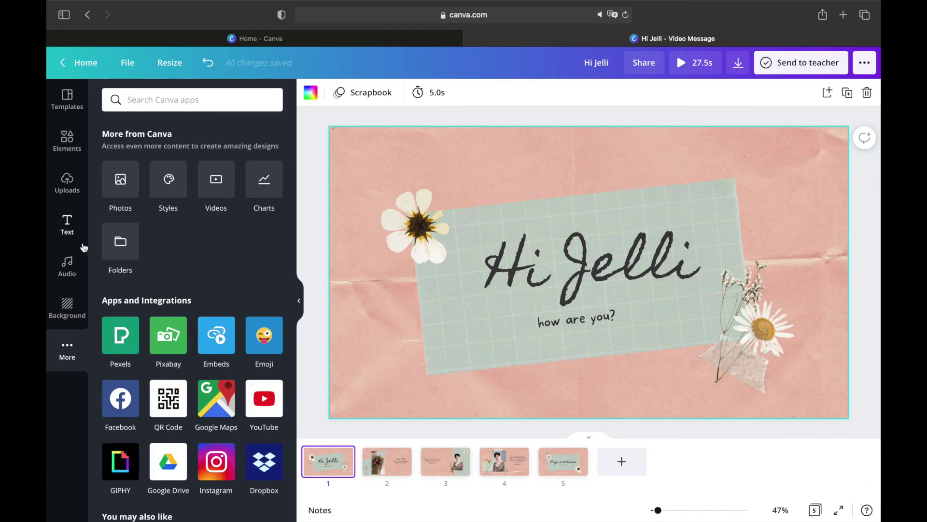
click(72, 266)
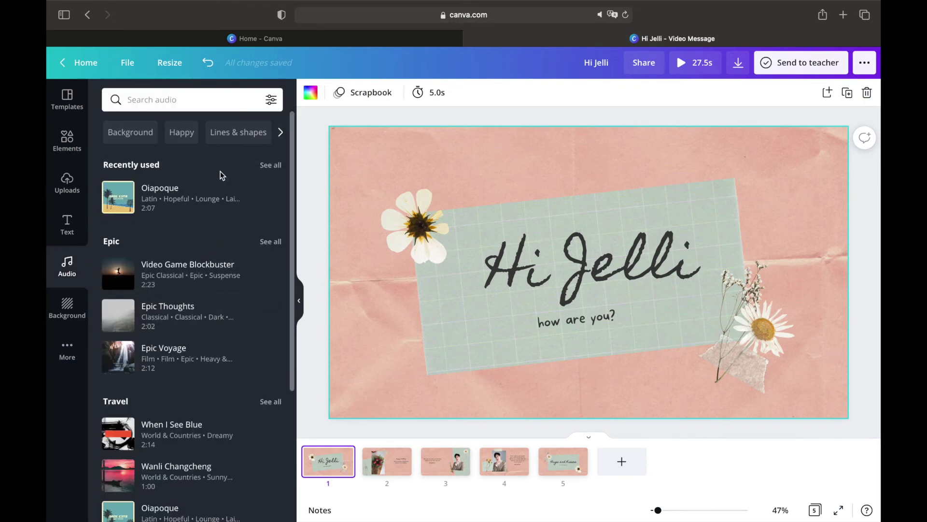
click(182, 132)
click(121, 179)
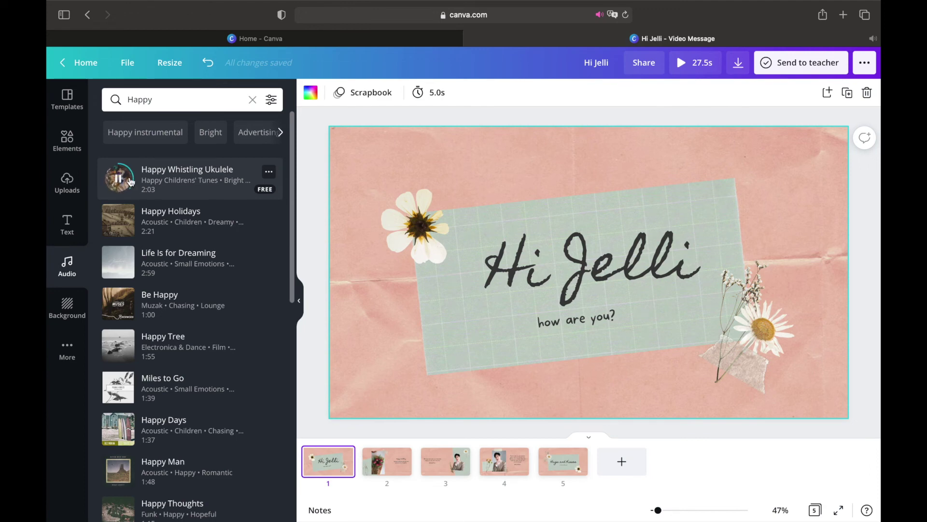
click(124, 180)
click(199, 180)
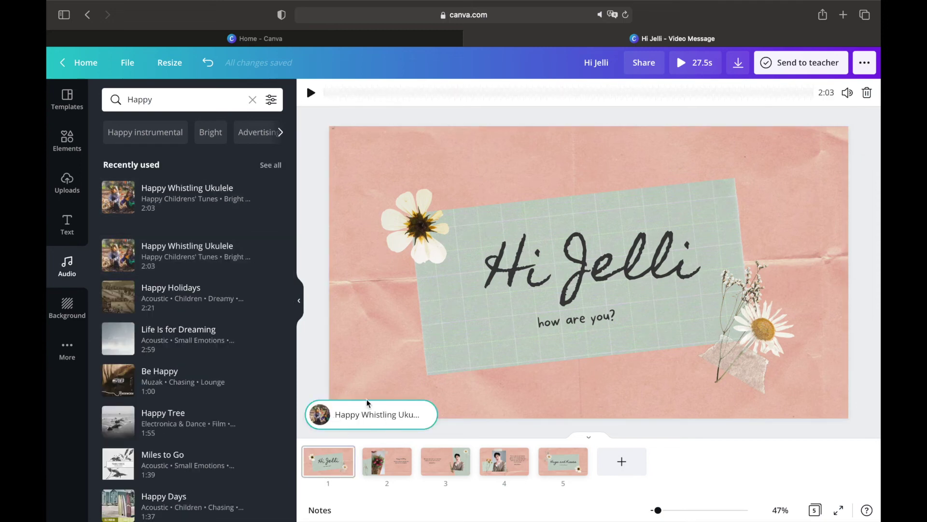
Shift the soundtrack excerpt to start roughly a quarter of the way into the track, and preview the whole video message.
click(310, 92)
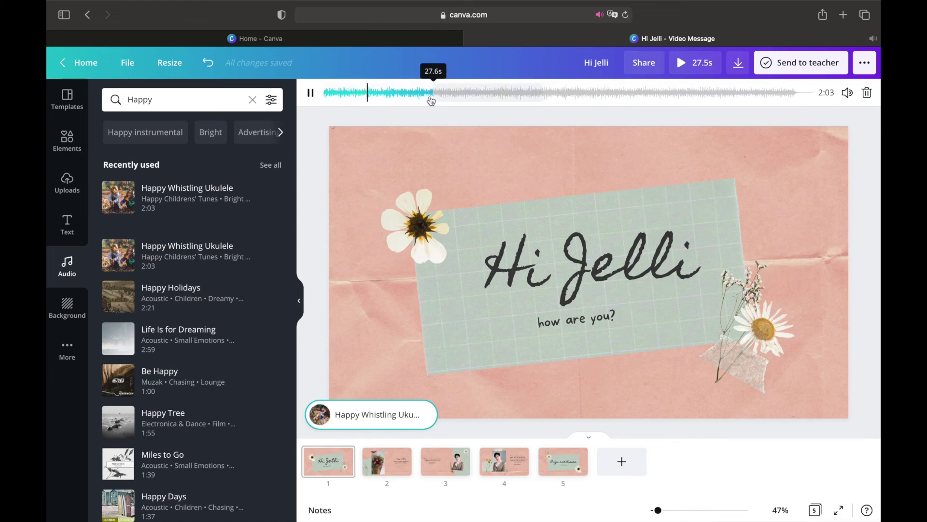
drag(391, 95, 512, 89)
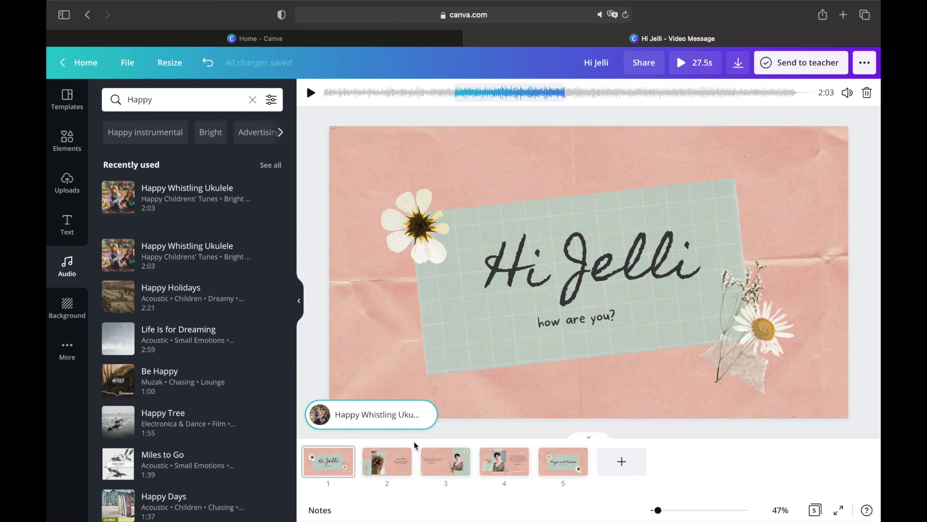
click(688, 71)
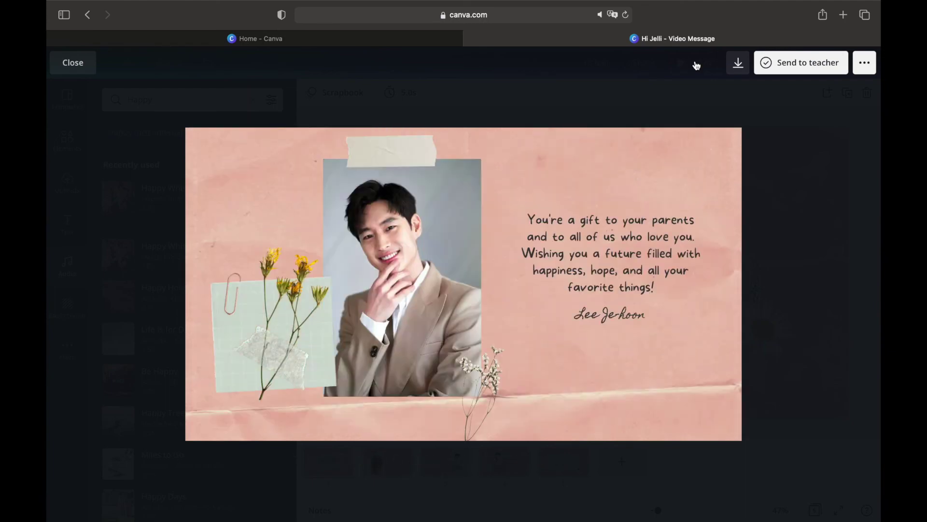
click(69, 63)
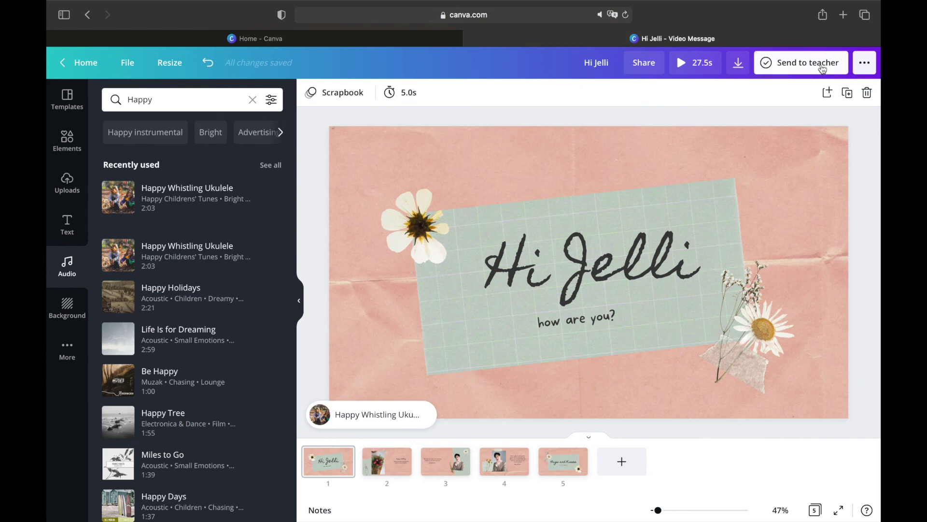
Download all five pages of the video message as an MP4 video.
click(865, 67)
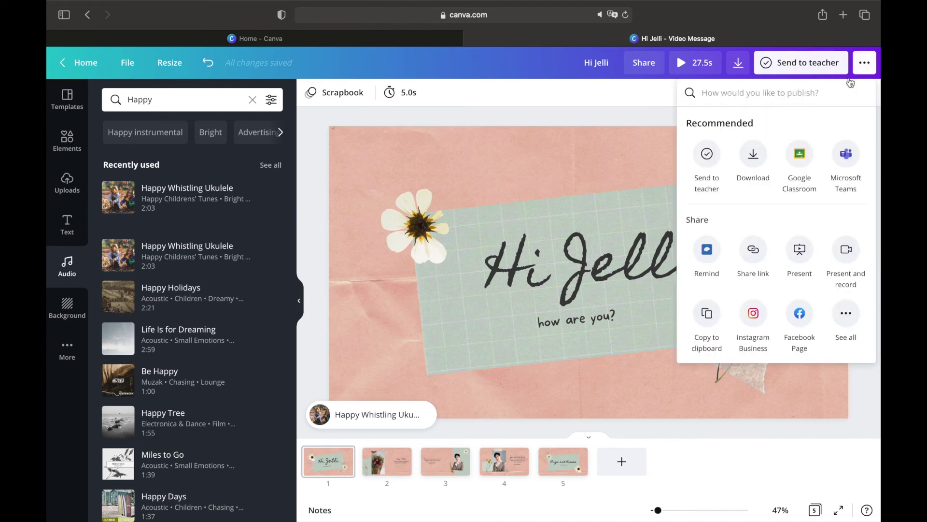
click(754, 154)
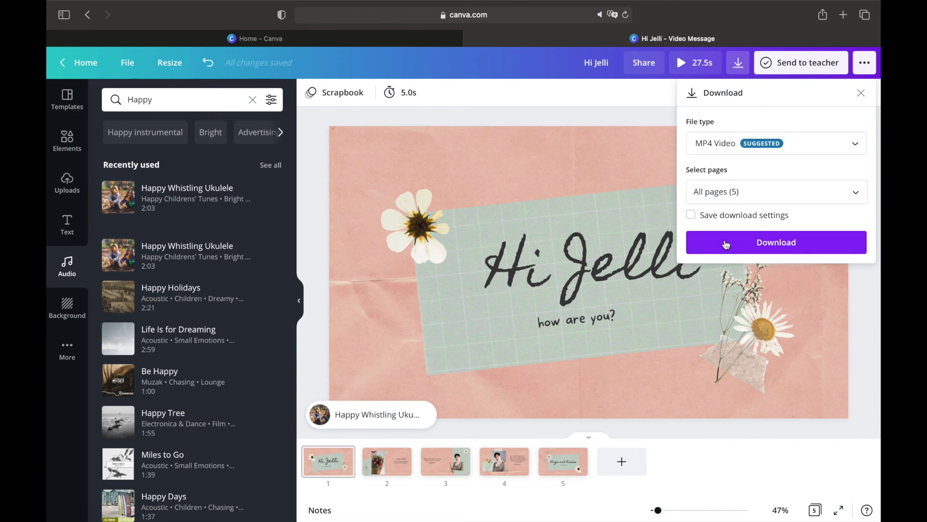
click(726, 245)
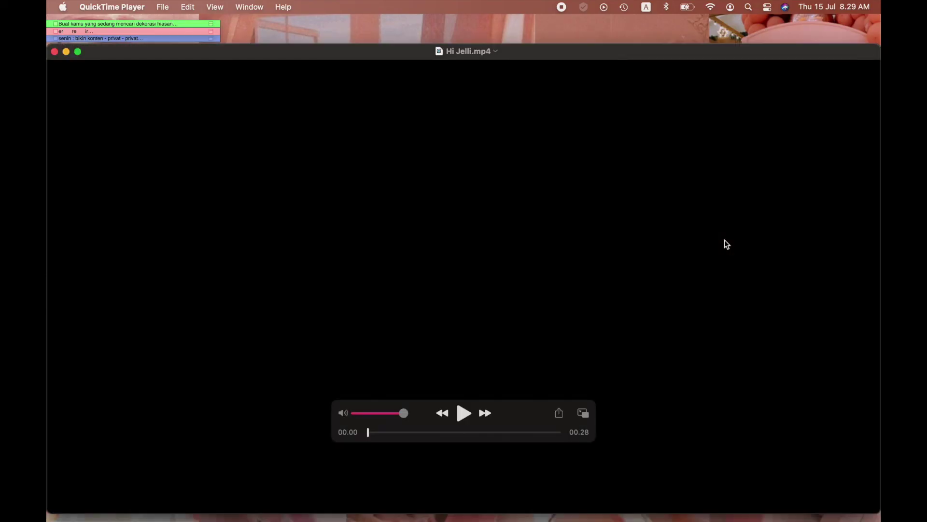
Play the downloaded MP4 full screen in QuickTime Player.
click(462, 412)
key(ctrl+super+f)
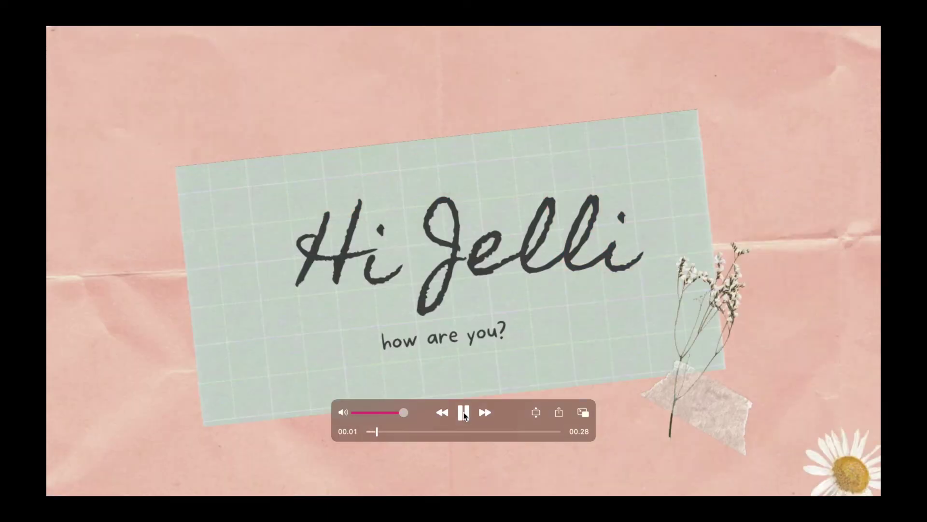